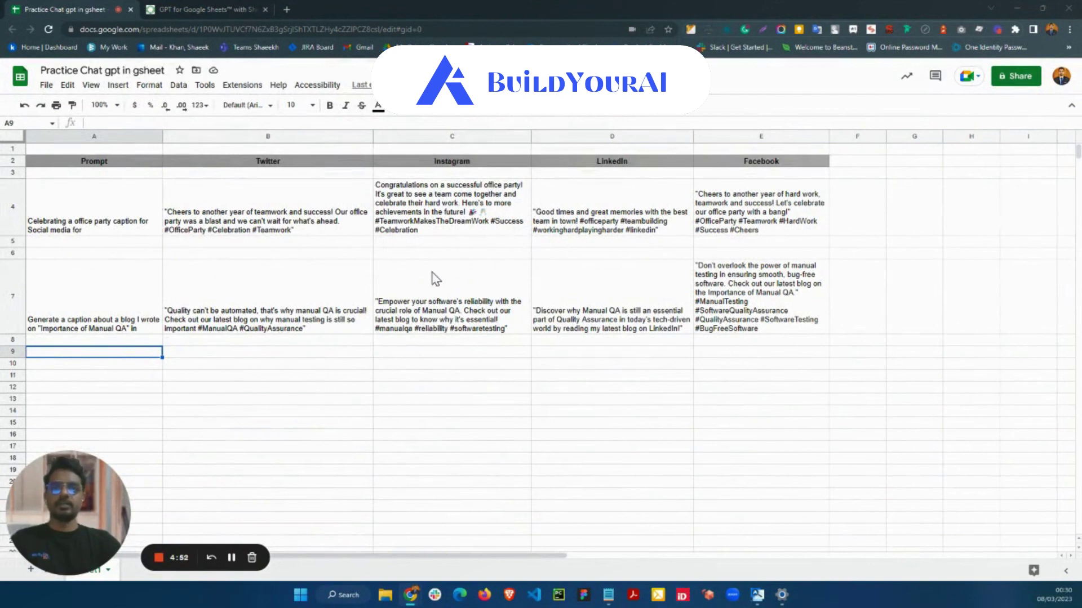
Look over the SheetGPT website and the options of the SheetGPT extension in the spreadsheet.
click(208, 9)
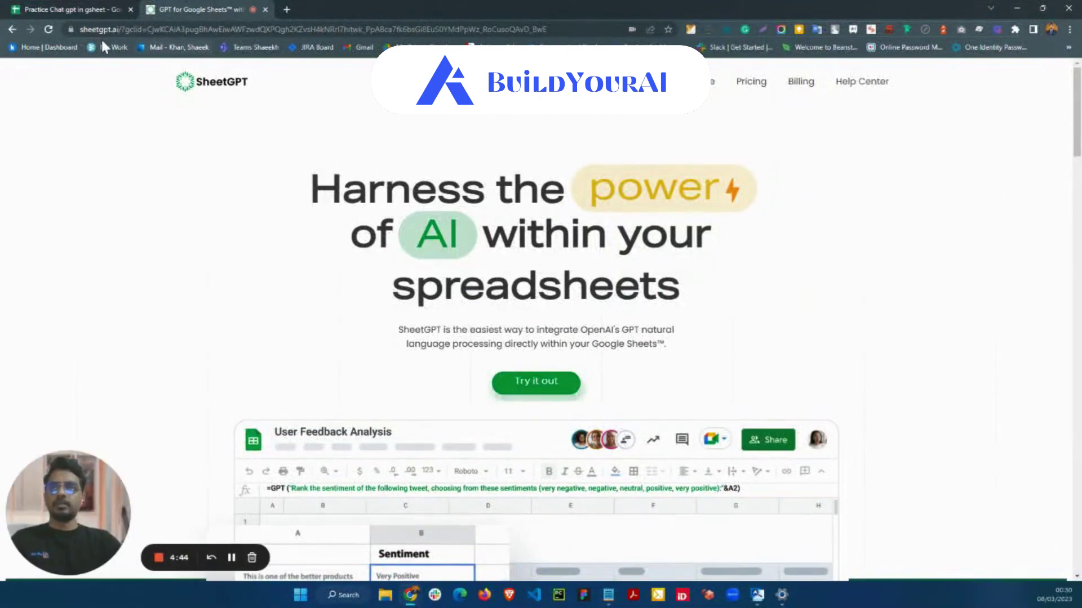
click(41, 6)
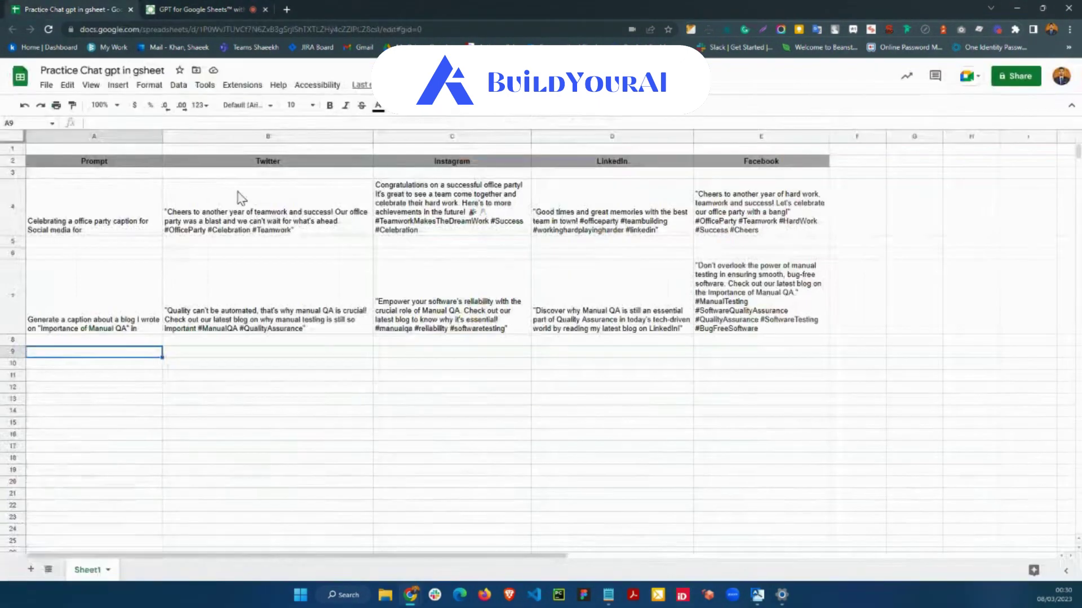
click(242, 88)
mouse_move(256, 204)
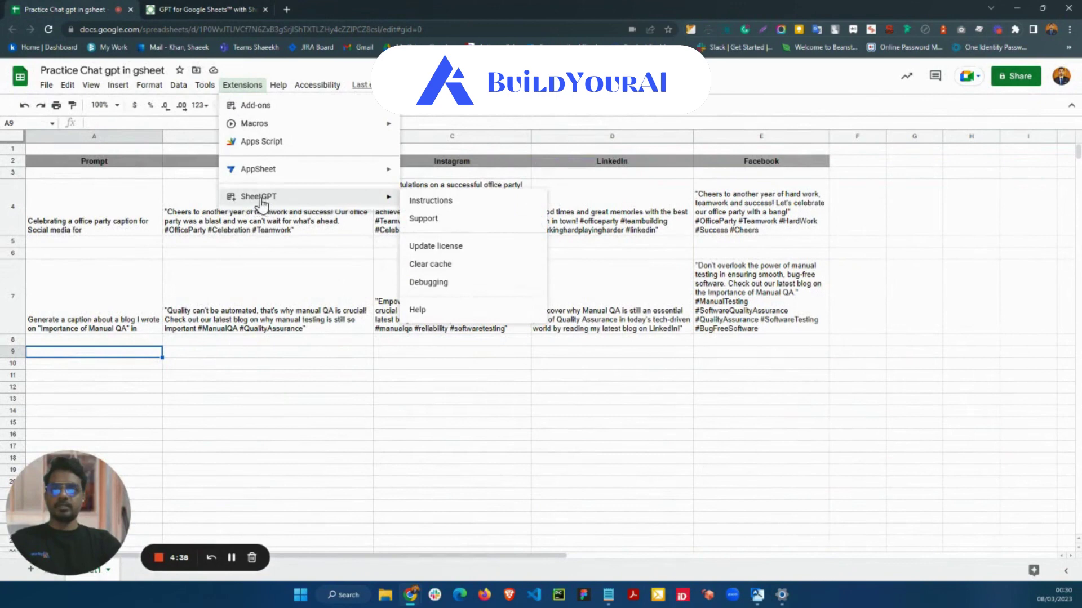
mouse_move(390, 204)
Examine the existing Manual QA blog prompt in row 7 and the formula behind its Twitter caption.
click(233, 268)
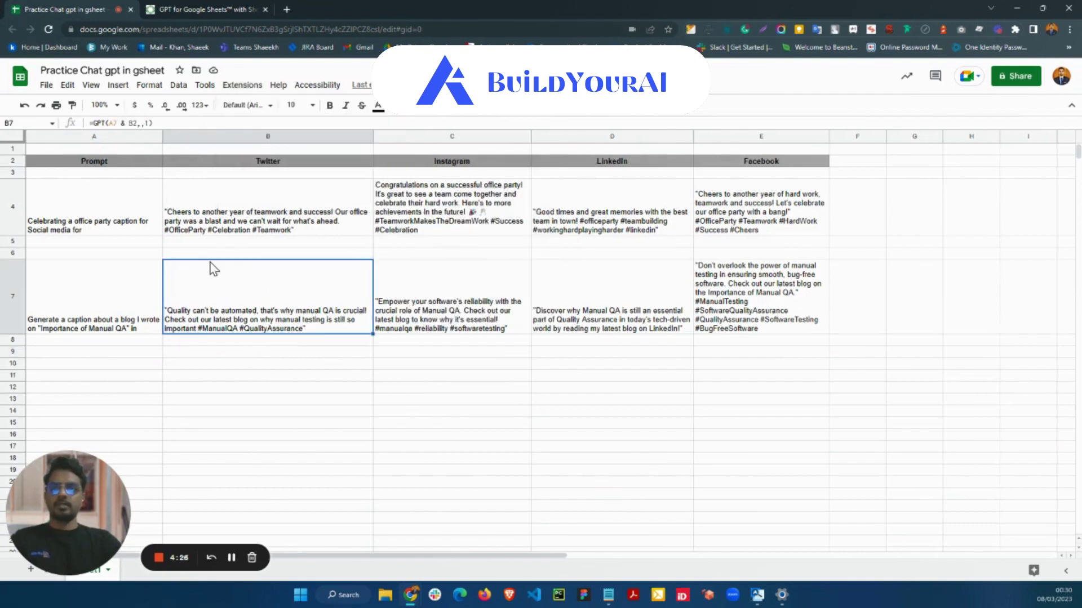
click(131, 299)
key(Right)
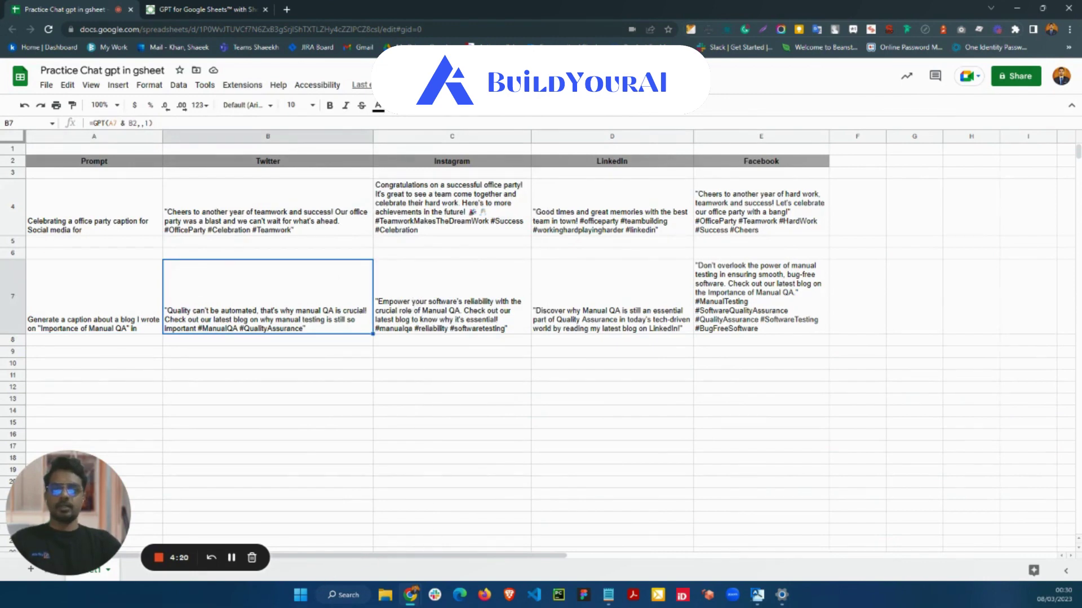
Enter the prompt "I want to update my bio description as a Quality assurance engineer. Write me a caption for" in A9.
key(alt+Tab)
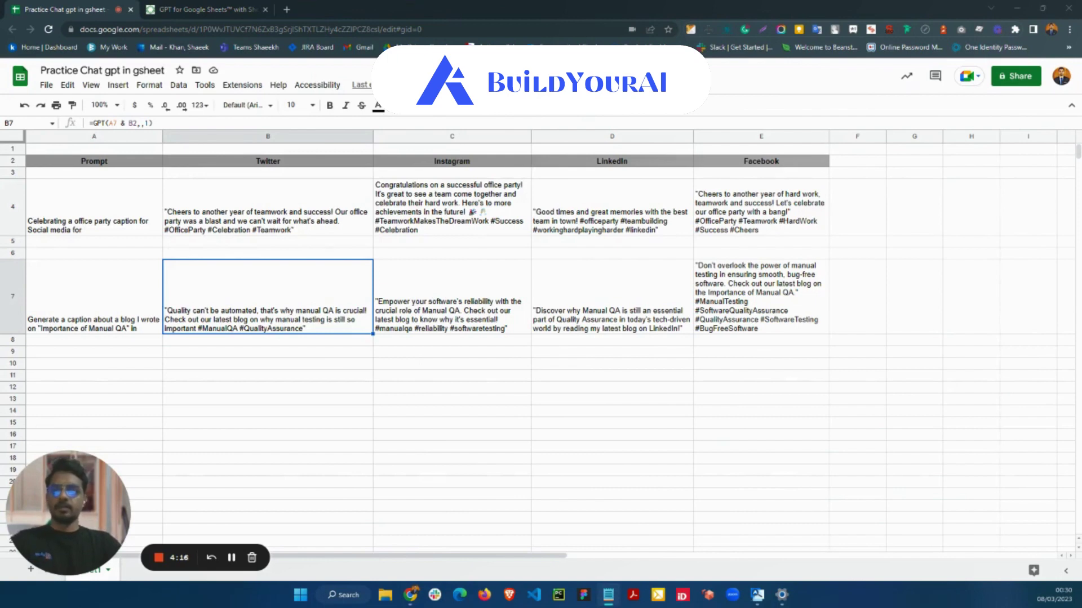
click(82, 356)
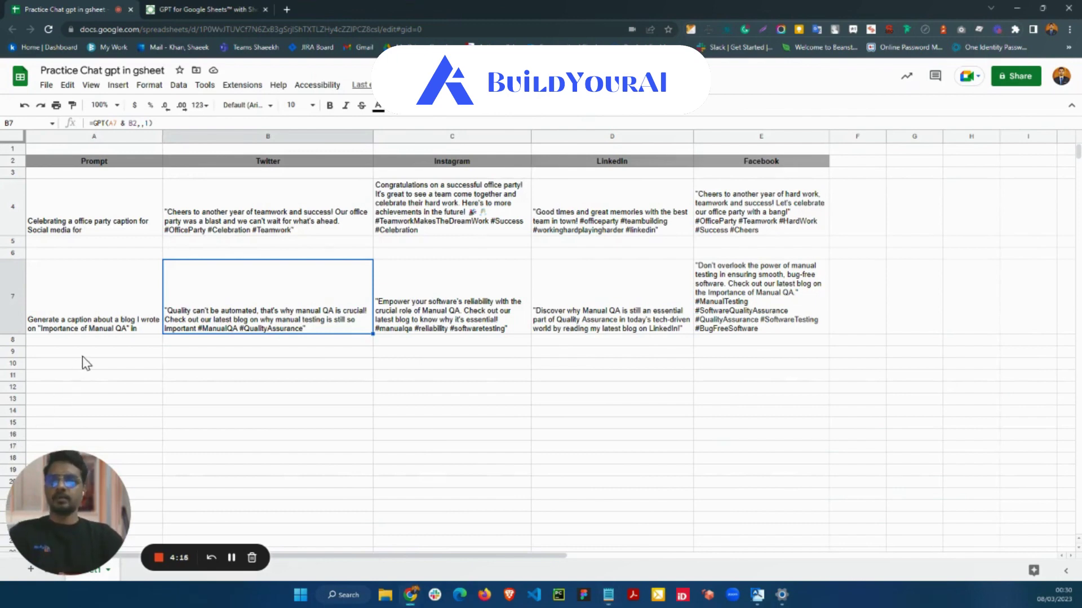
text(I want to update my bio description as a Quality assurance engineer. Write me a caption for)
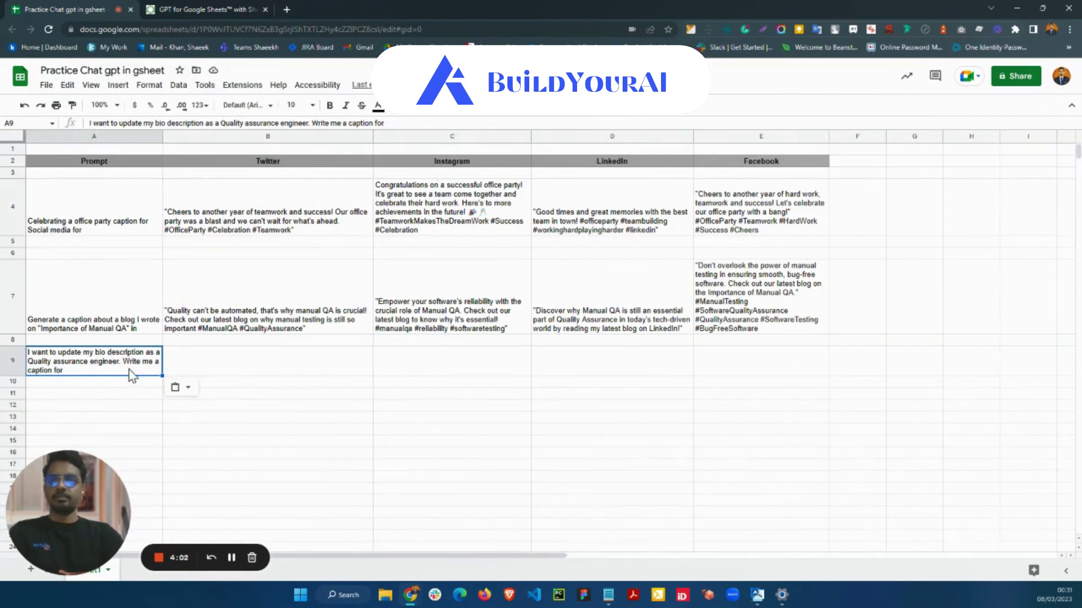
Generate the Twitter caption in B9 with the formula =GPT(a9 & b2), combining the new prompt with the platform header.
click(195, 363)
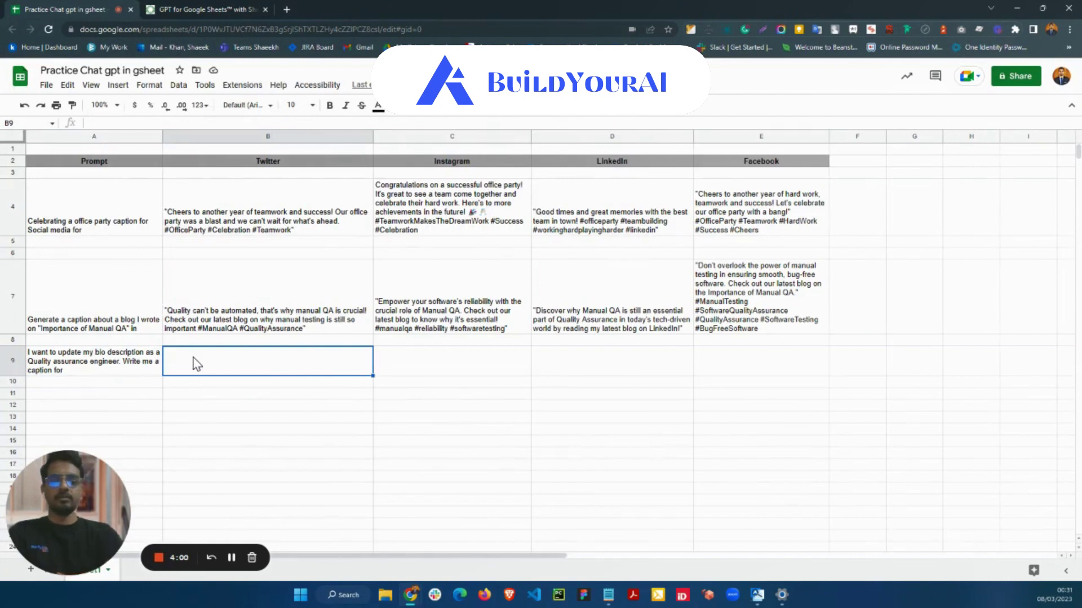
text(=)
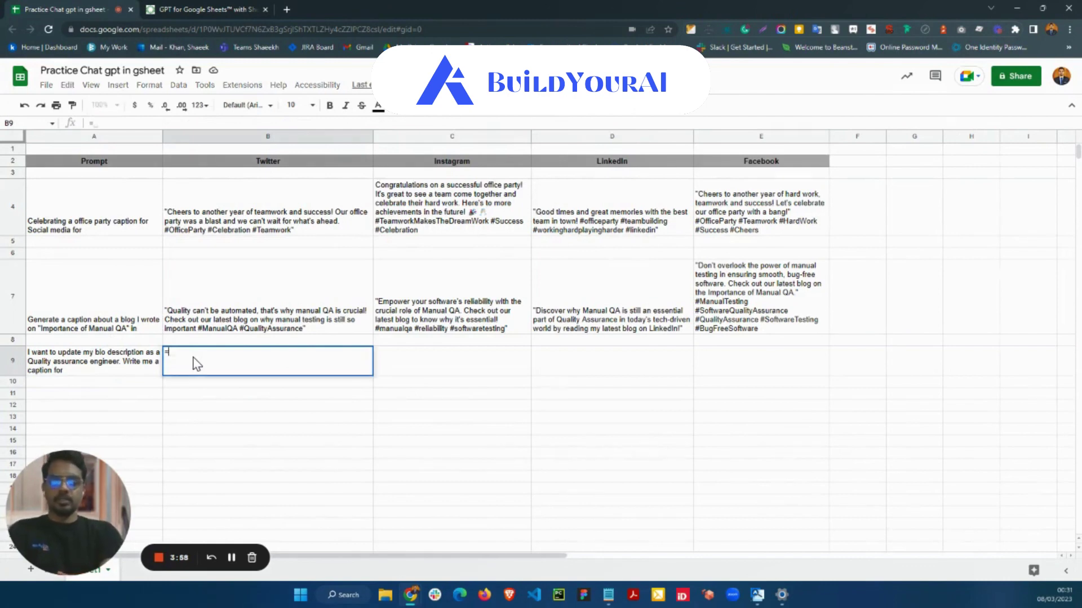
text(gpt)
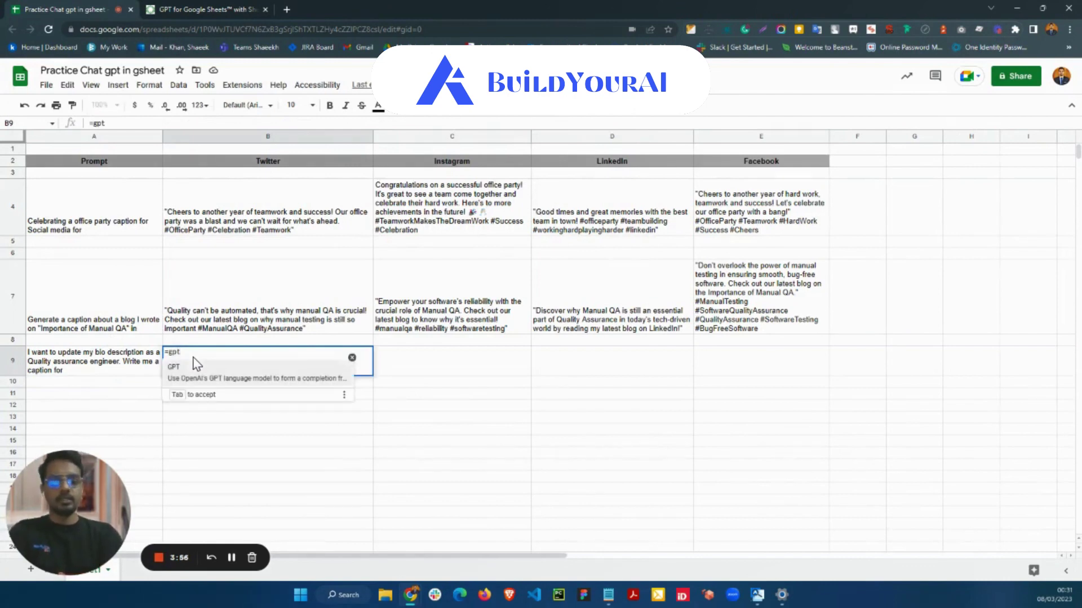
key(Tab)
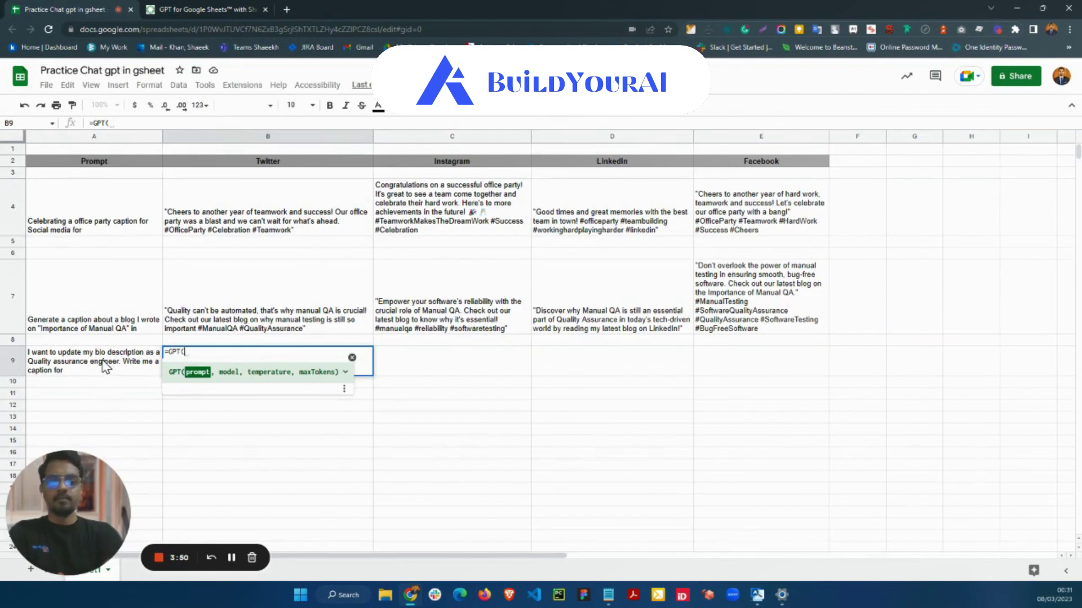
text(a9)
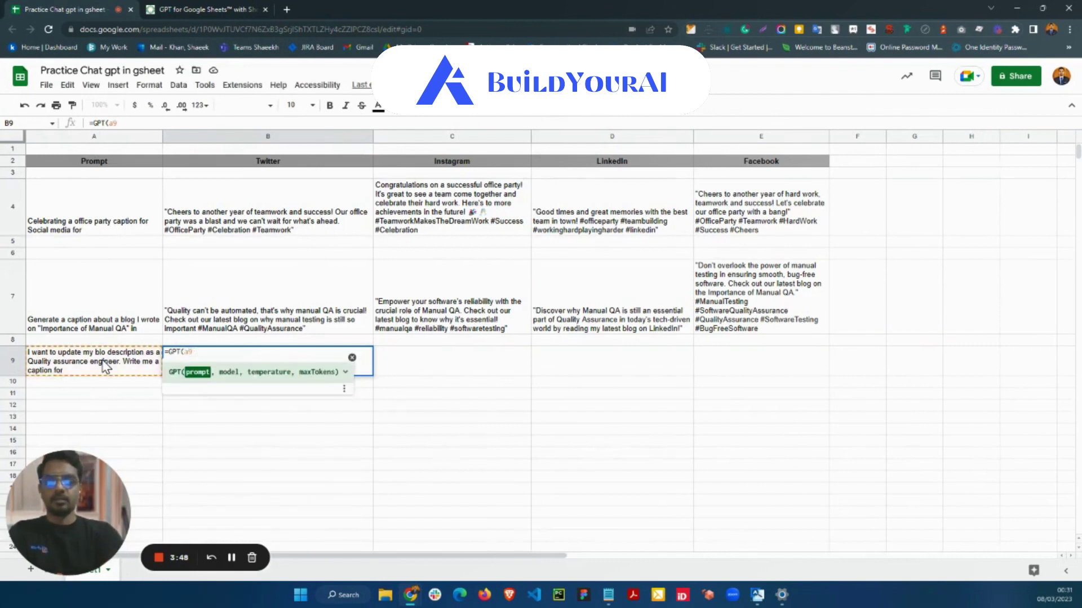
text( & )
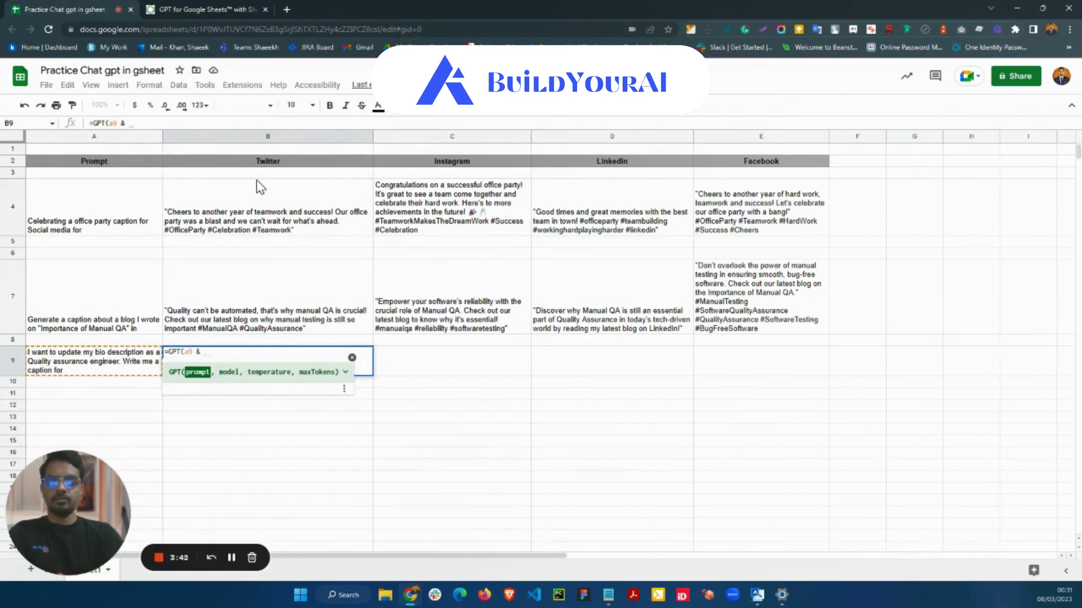
text(b2))
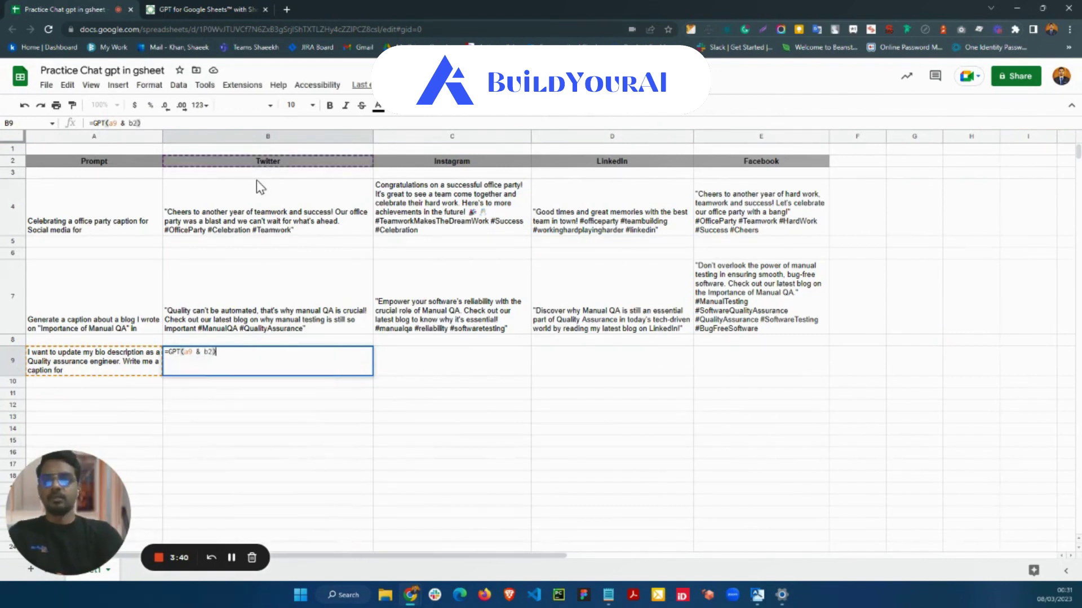
key(Return)
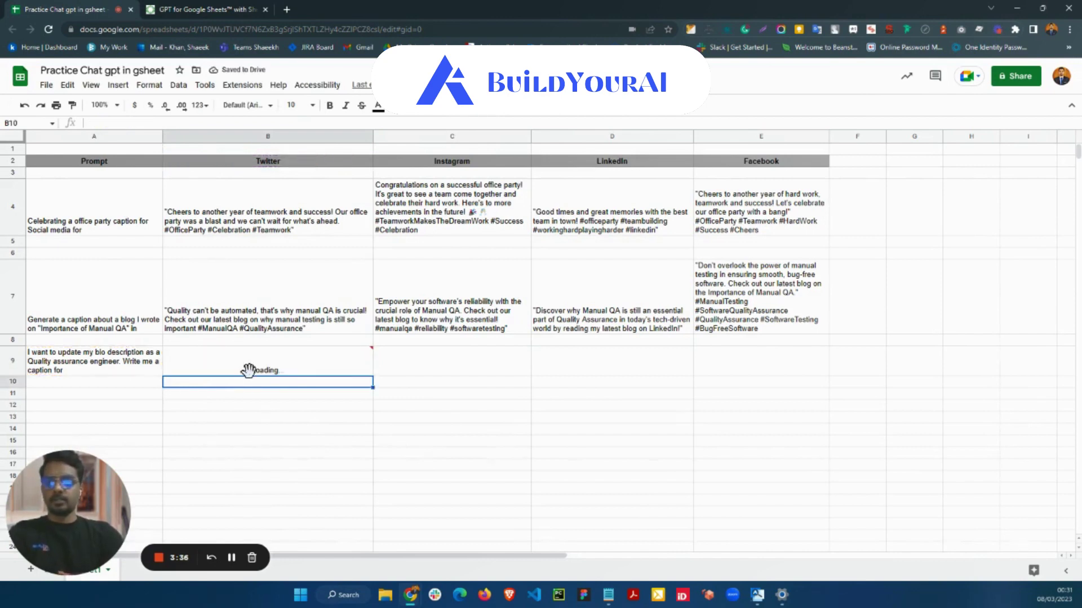
click(258, 418)
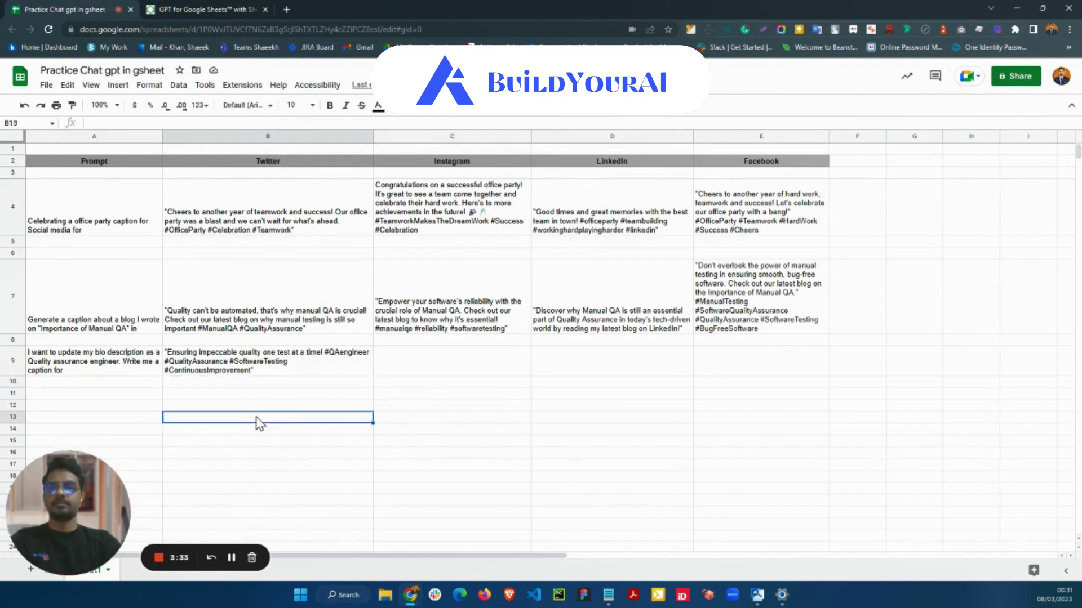
click(222, 371)
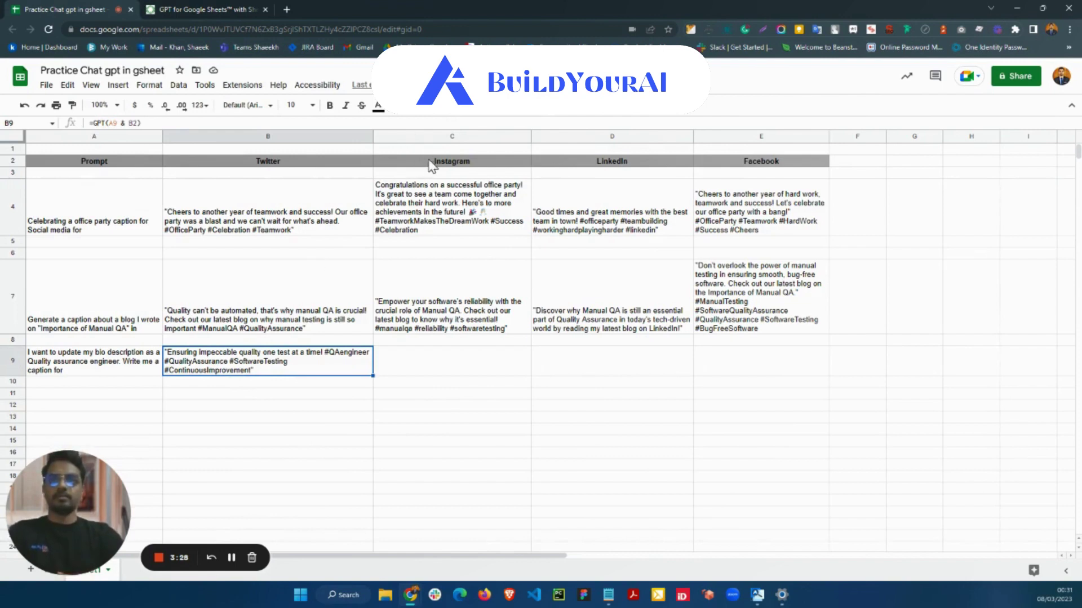
Generate the Instagram caption in C9 with =GPT(a9 & c2,,1), leaving the model blank and setting the temperature to 1.
click(418, 374)
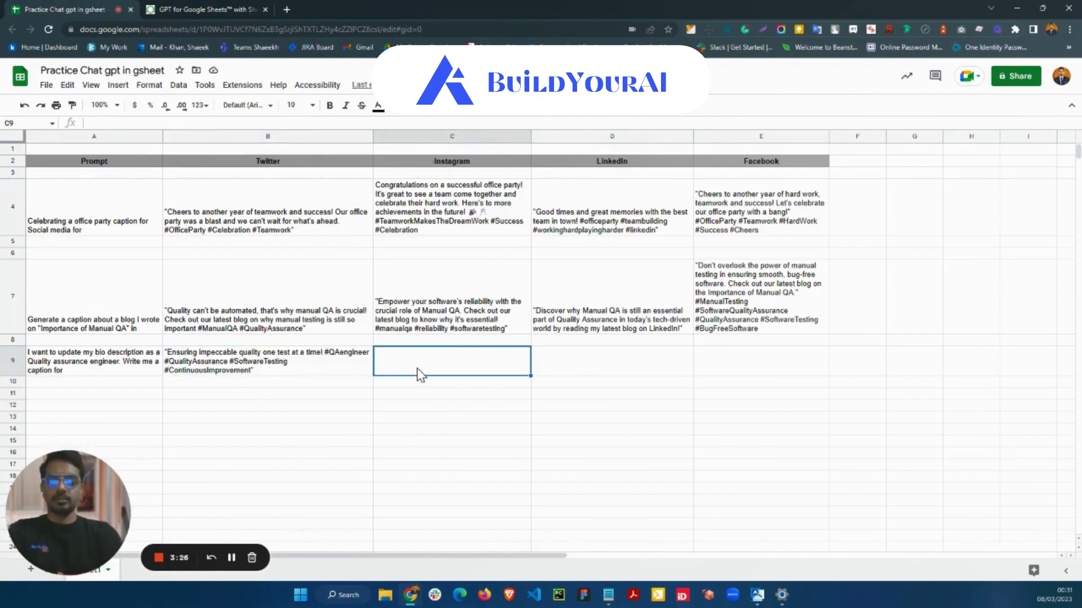
text(=gpt)
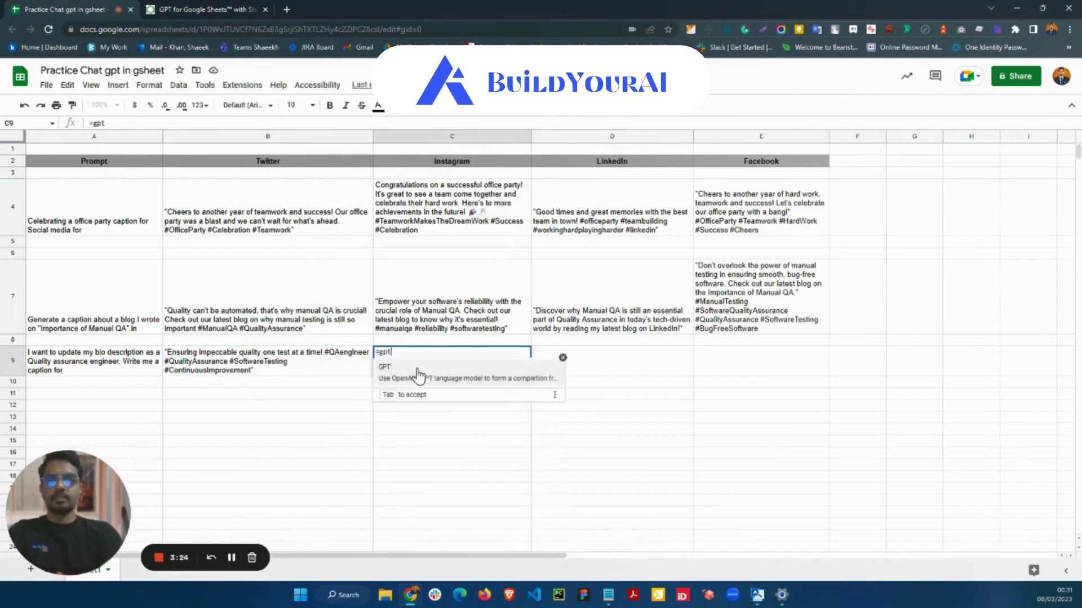
key(Tab)
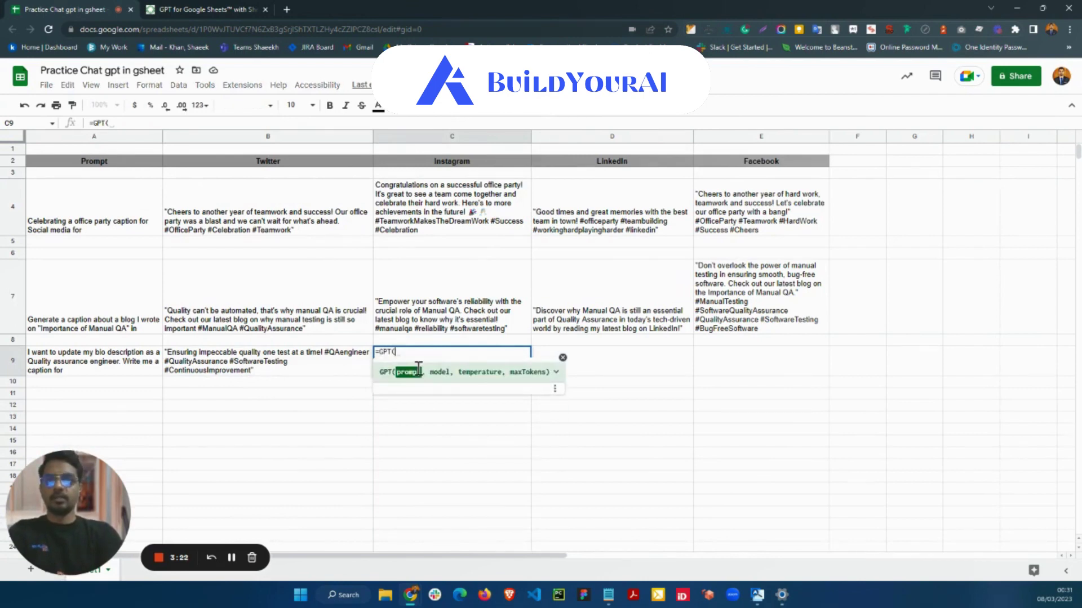
text(a9)
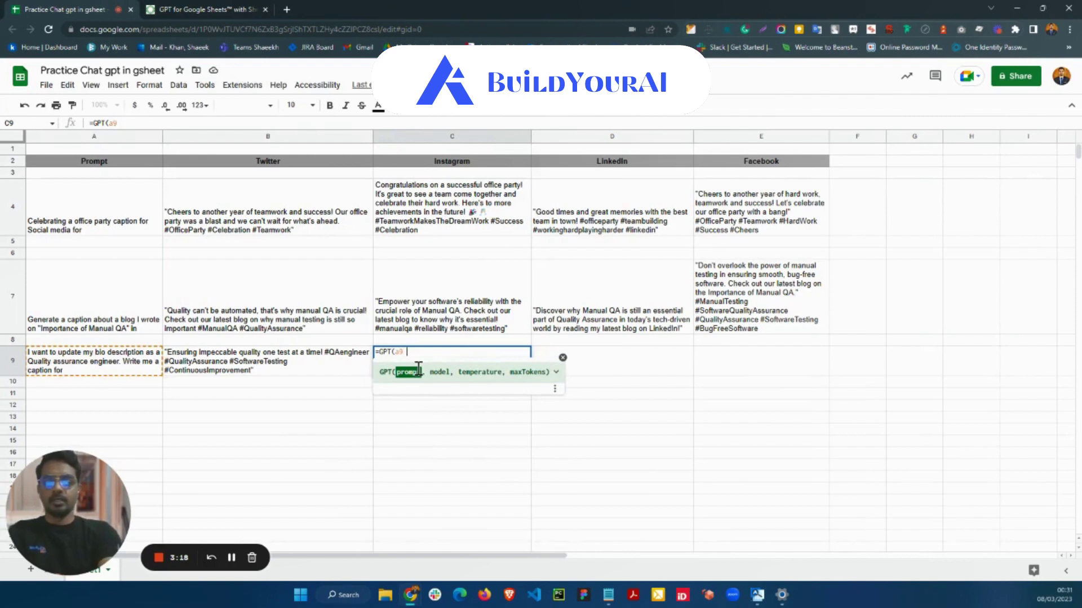
text( &)
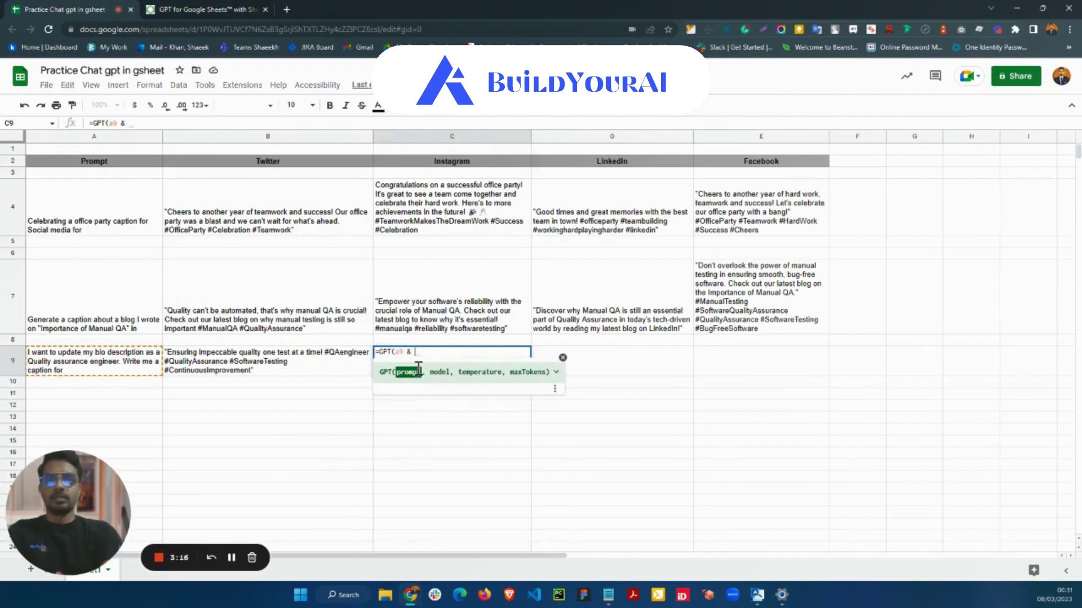
text( c2)
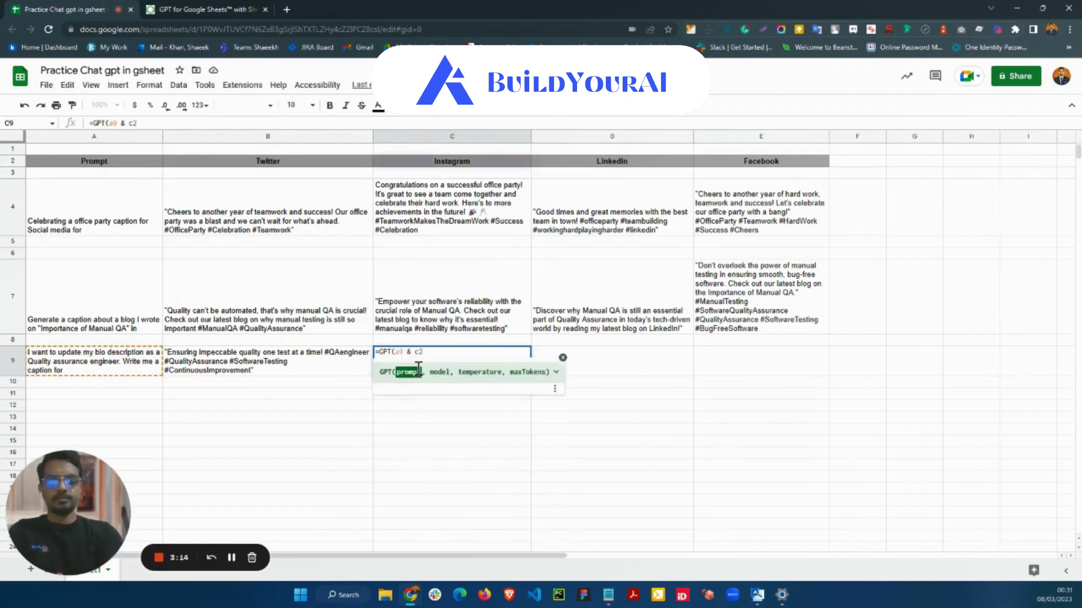
text(,,1)
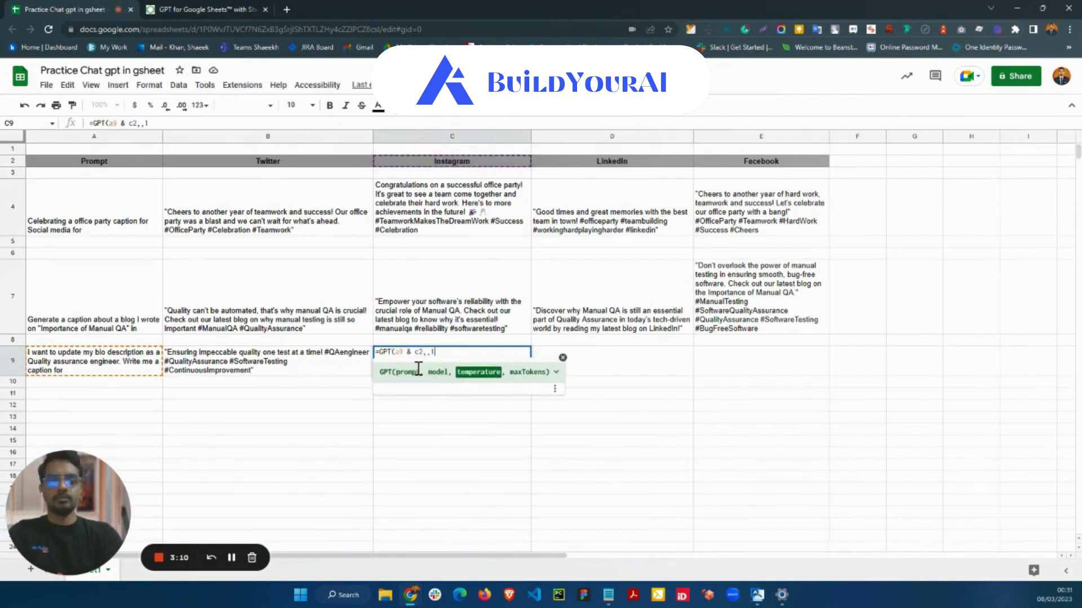
text())
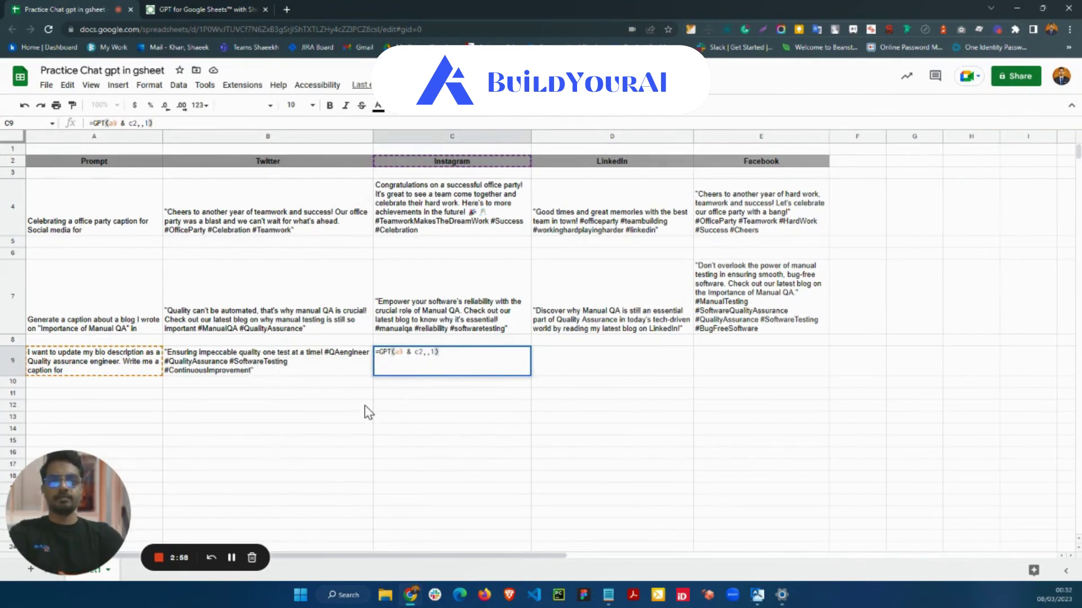
key(Return)
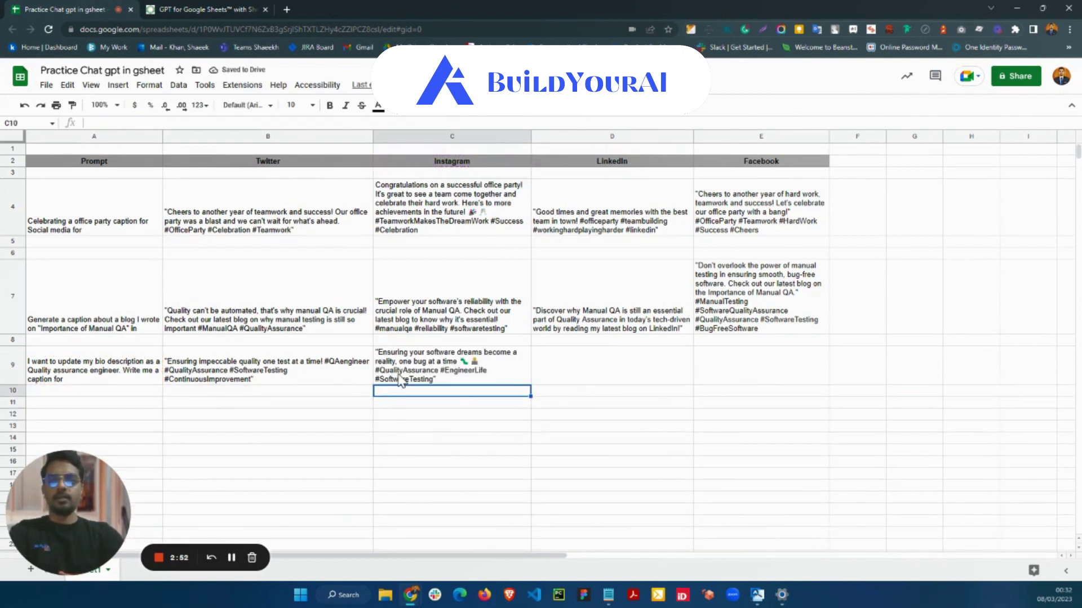
click(401, 381)
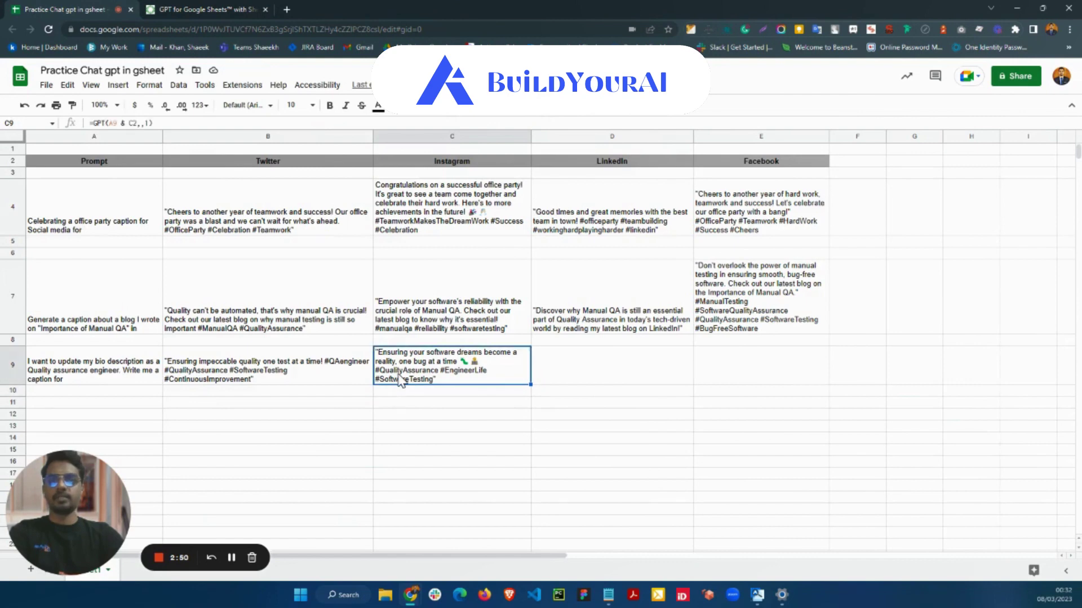
Generate the LinkedIn caption in D9 with =GPT(a9 & d2,,1), leaving the model blank and setting the temperature to 1.
click(584, 376)
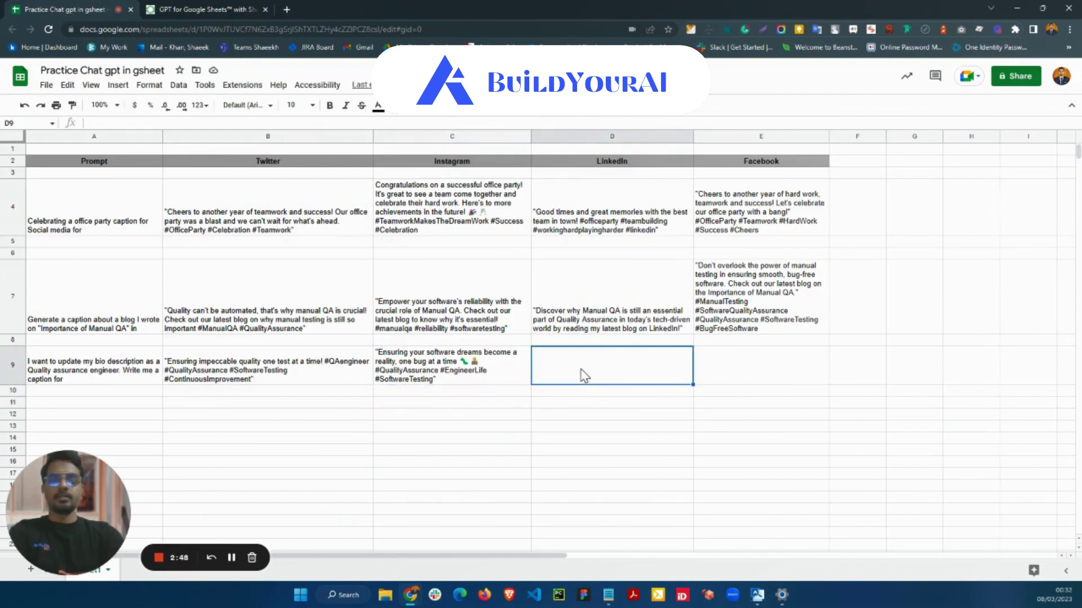
text(=gpt)
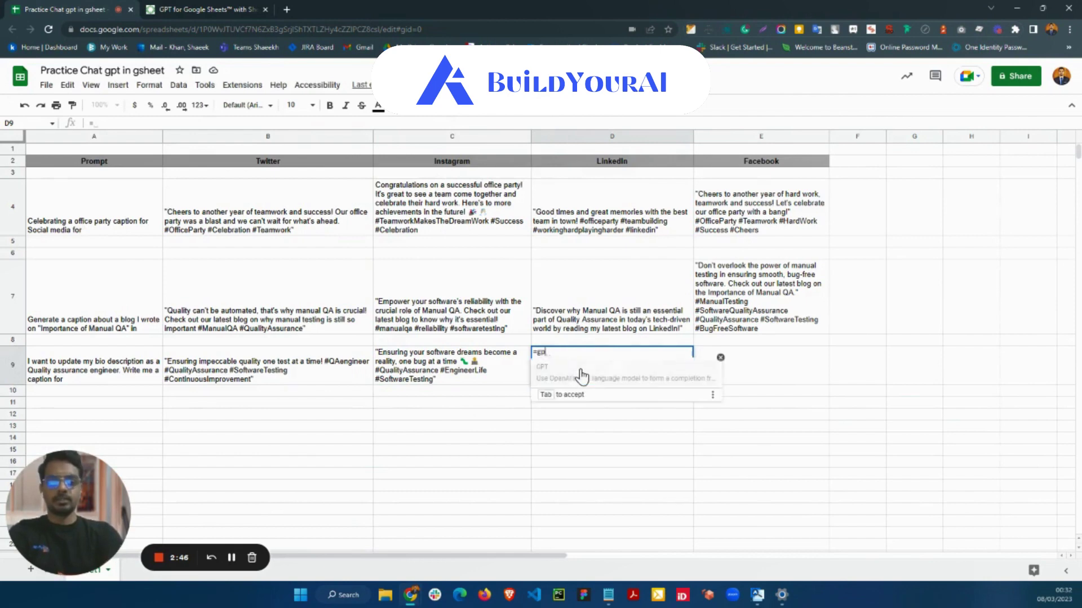
key(Tab)
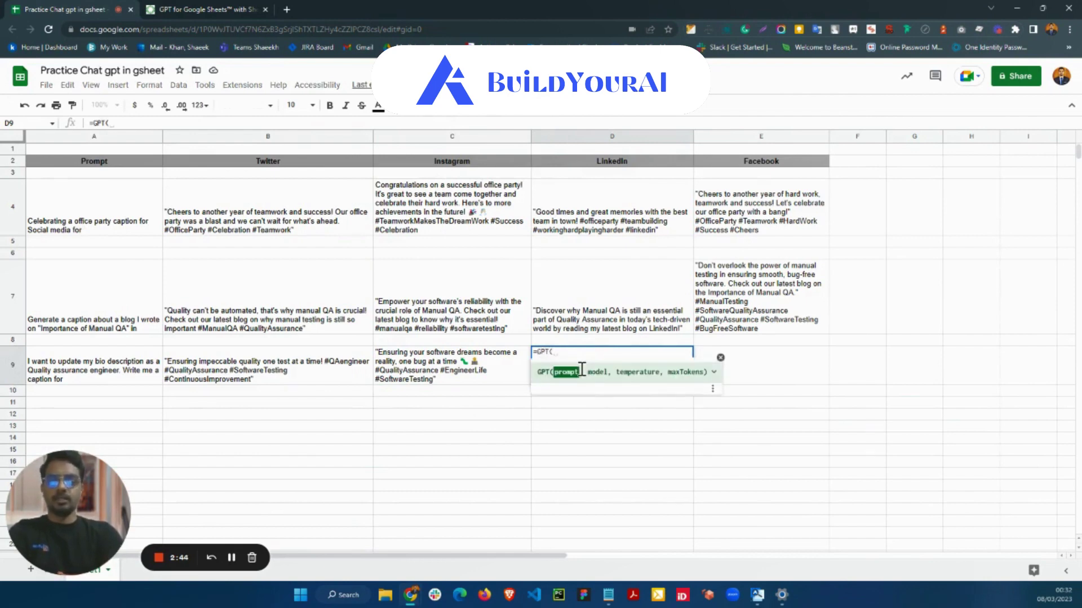
text(a9)
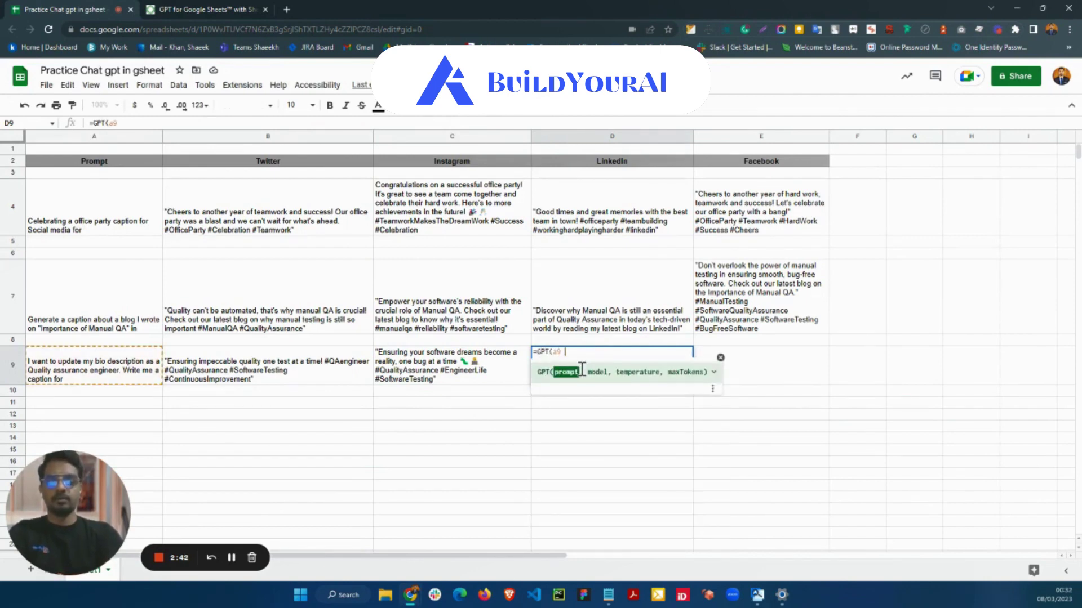
text( &)
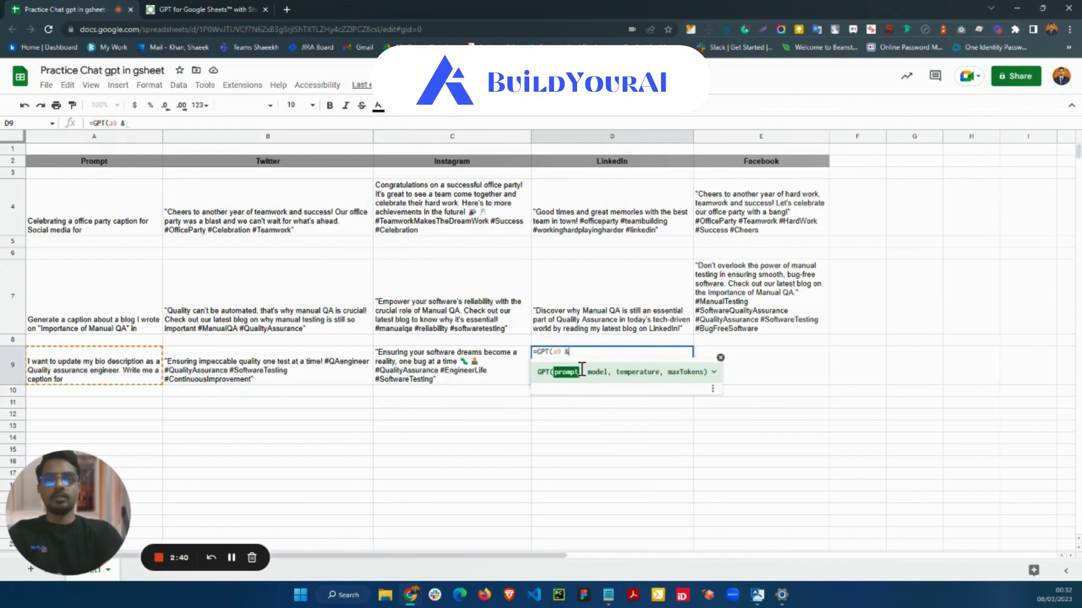
text( d2,,)
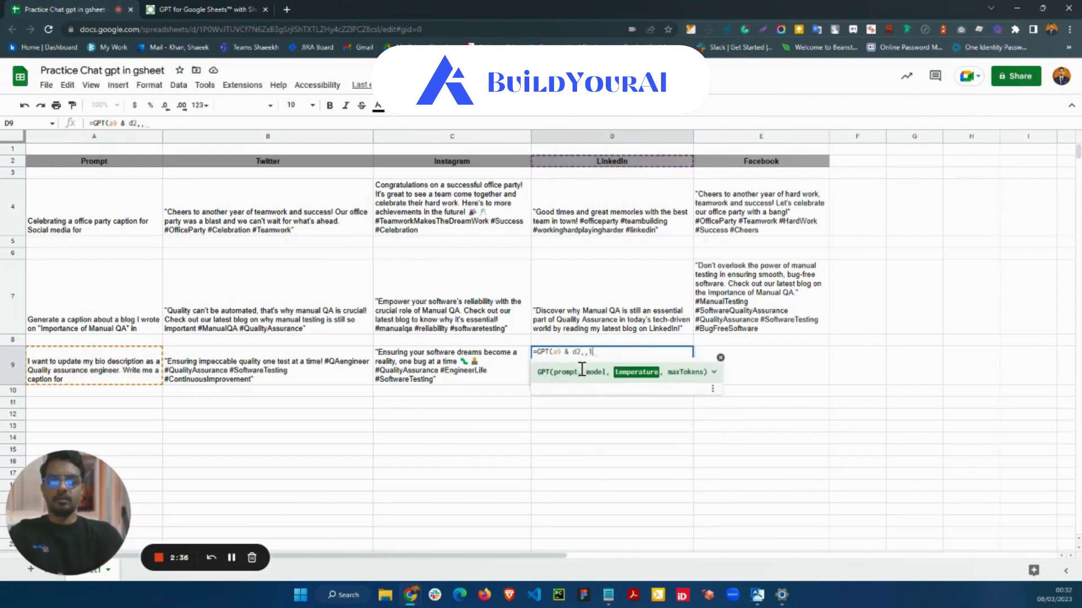
text(1))
key(Return)
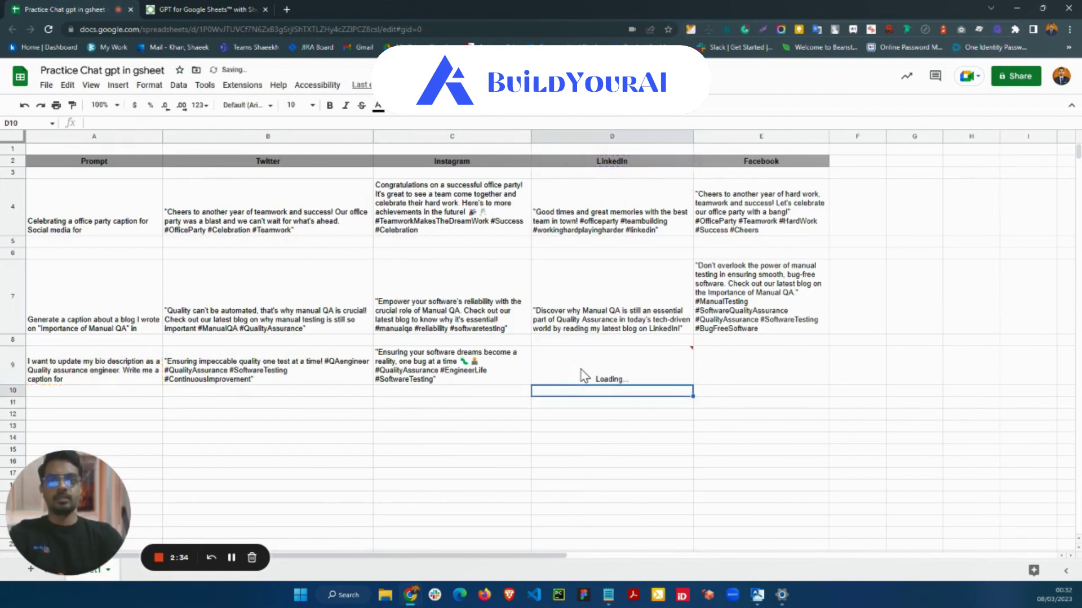
Generate the Facebook caption in E9 with =GPT(a9 & e2,,1), leaving the model blank and setting the temperature to 1.
click(743, 374)
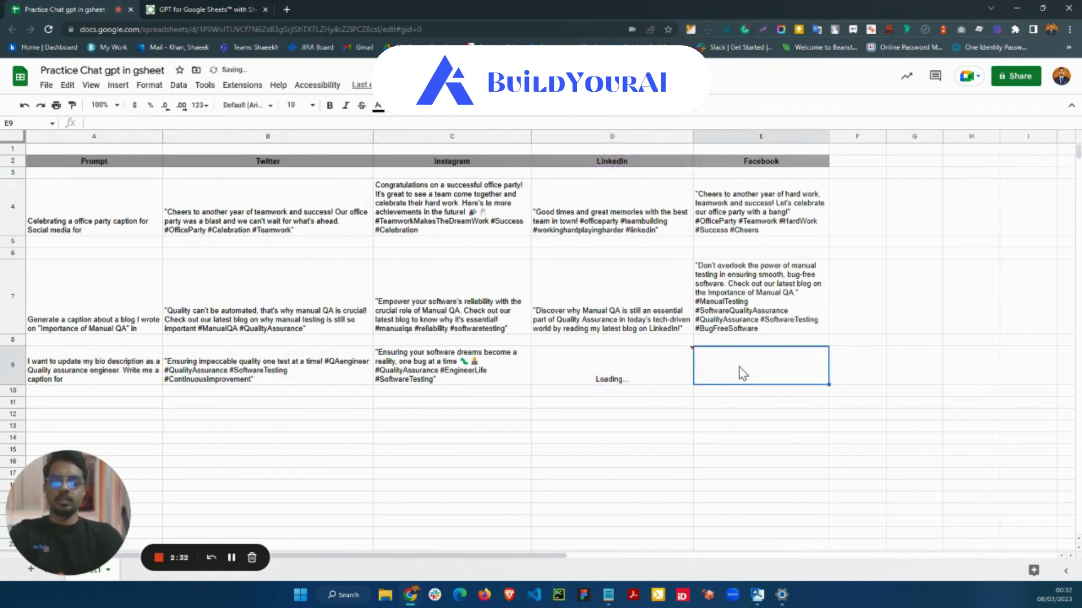
text(=gp)
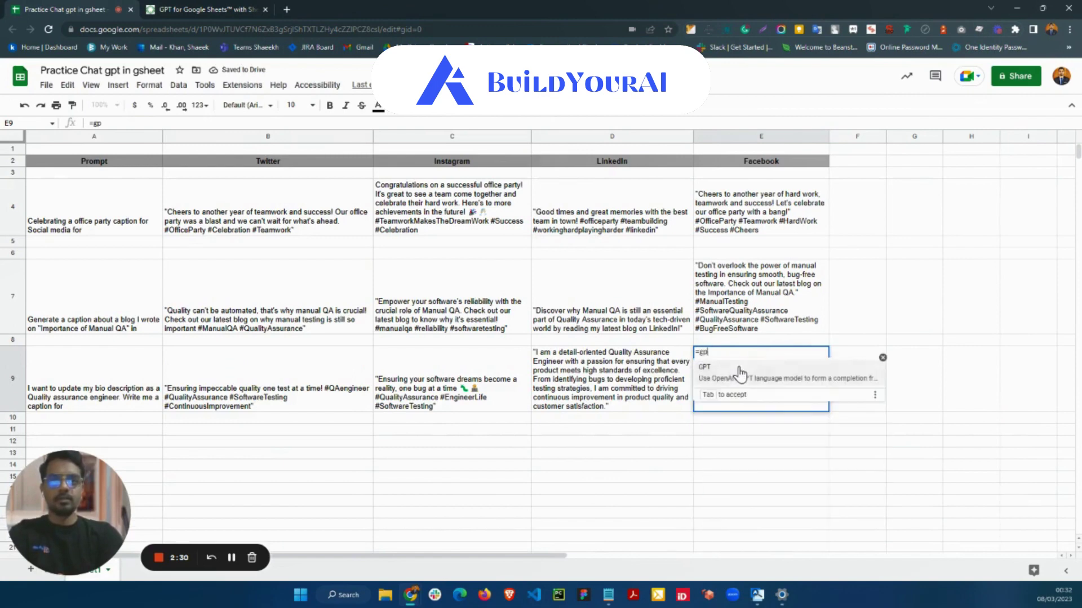
text(t)
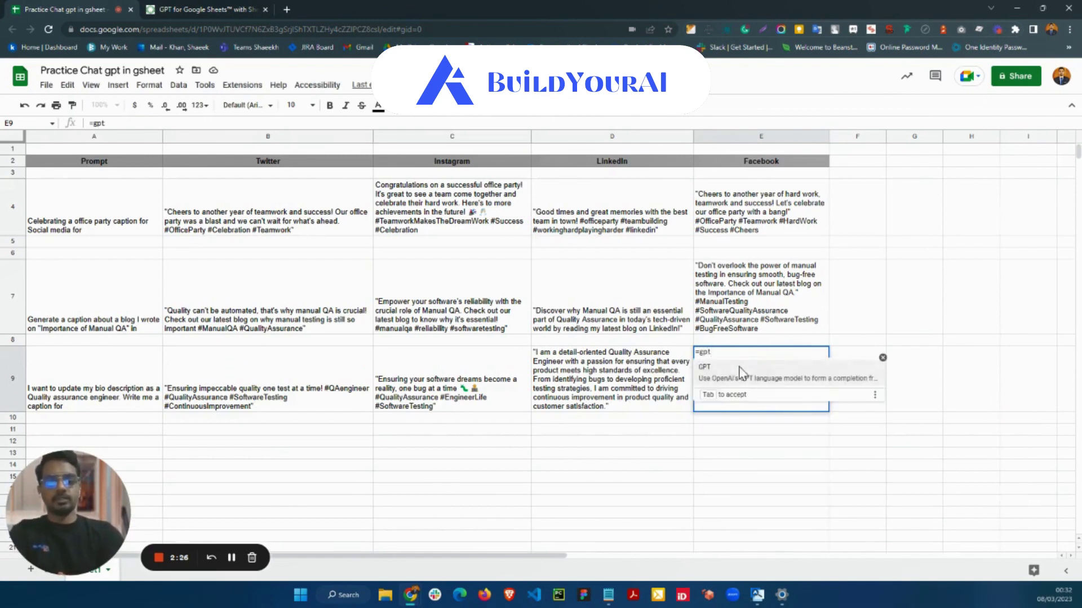
click(742, 374)
key(BackSpace)
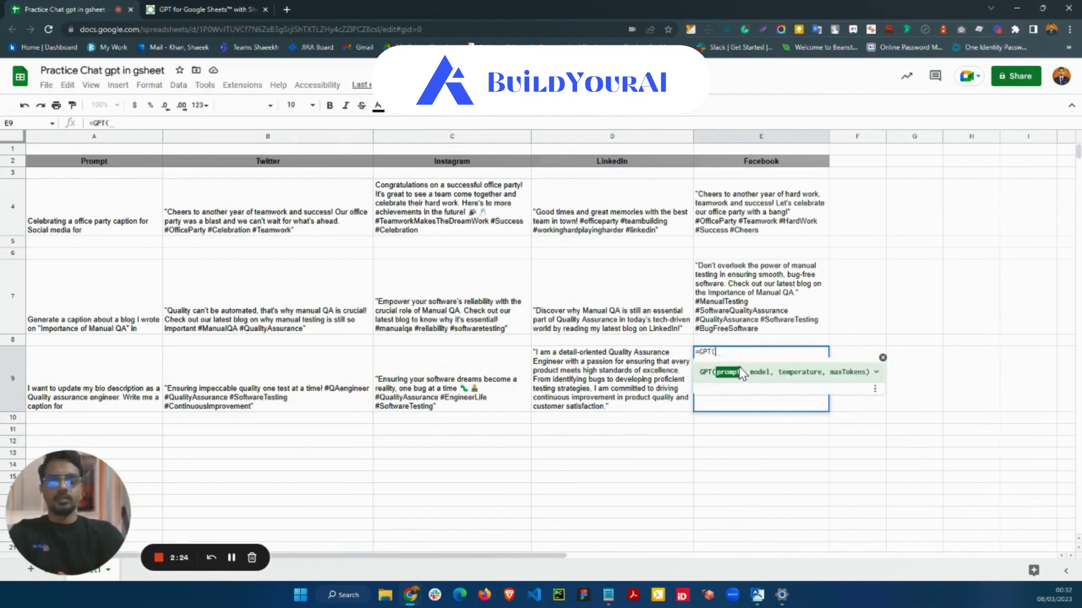
text(a9)
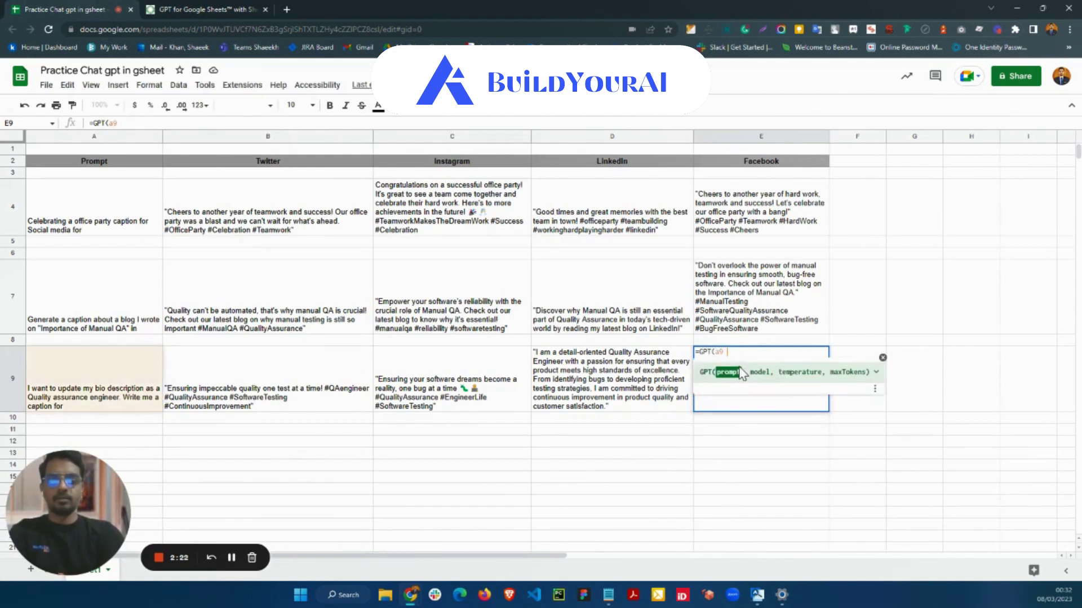
text( &)
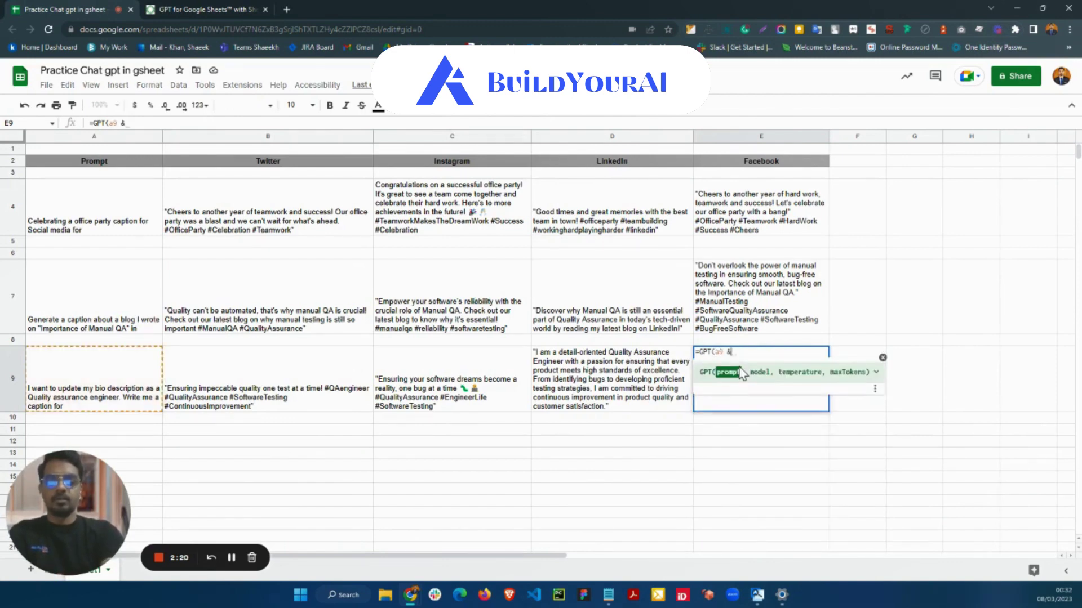
text(e)
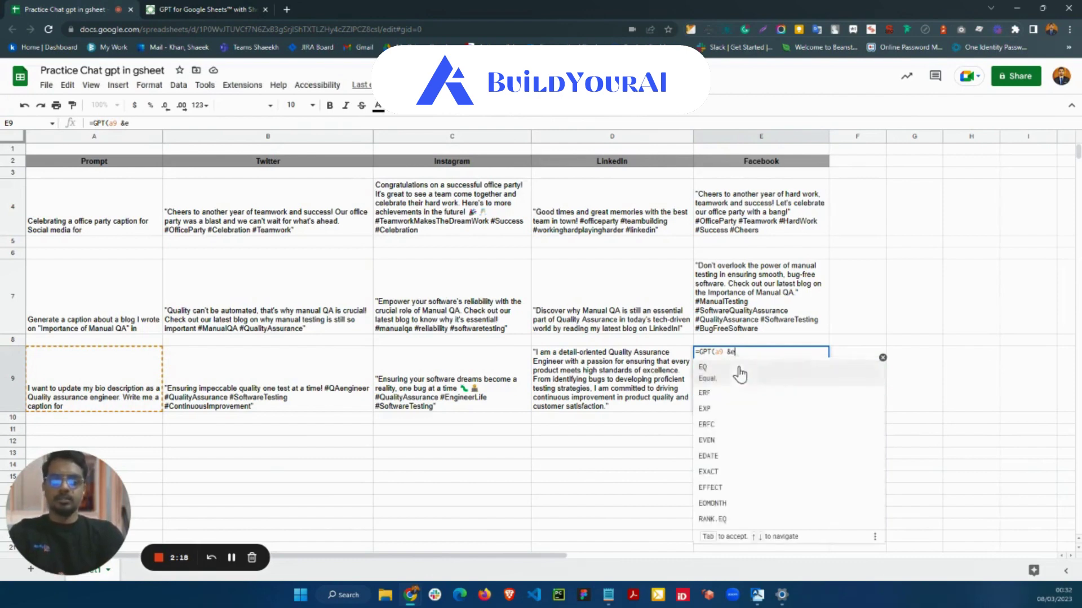
text(2,,)
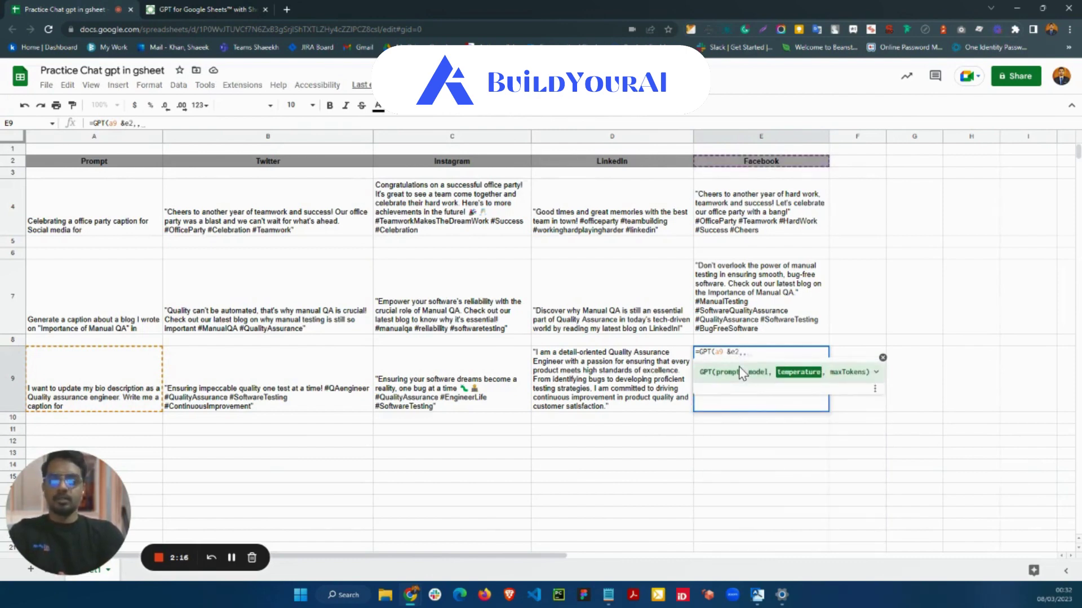
text(1))
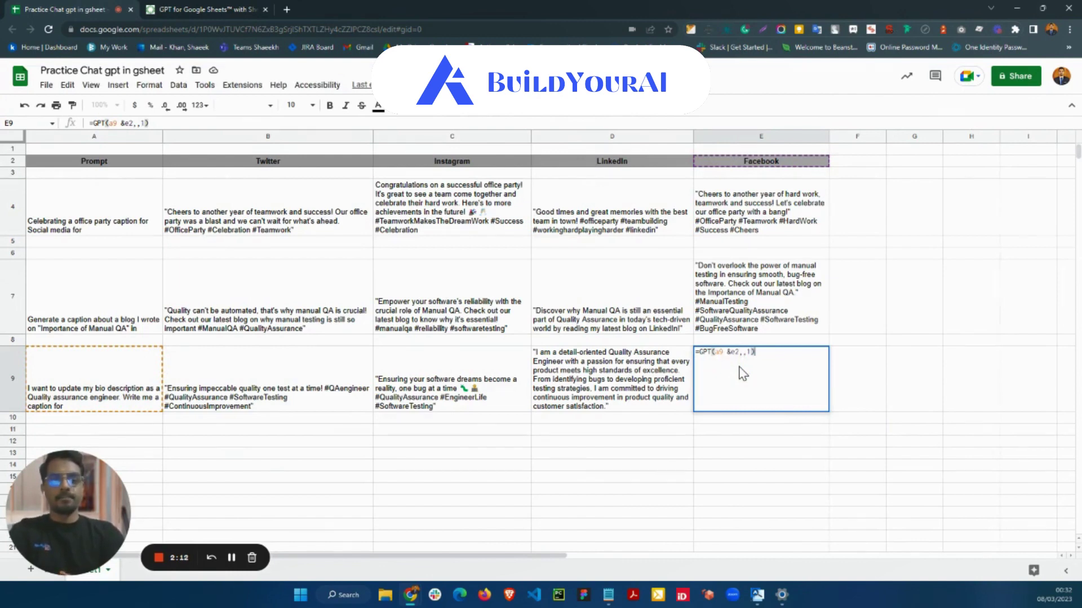
click(743, 373)
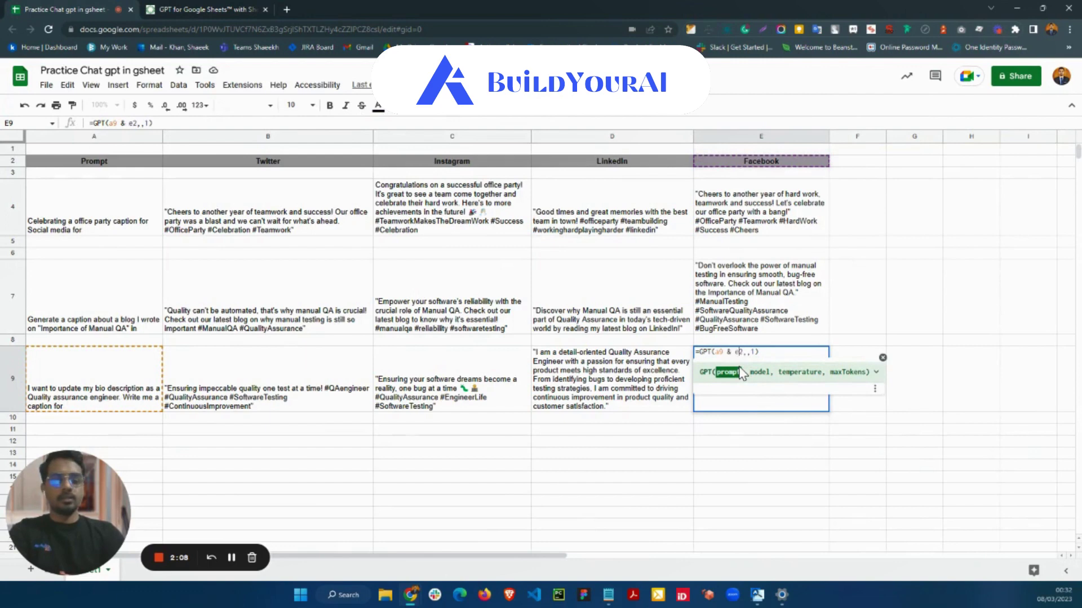
key(Return)
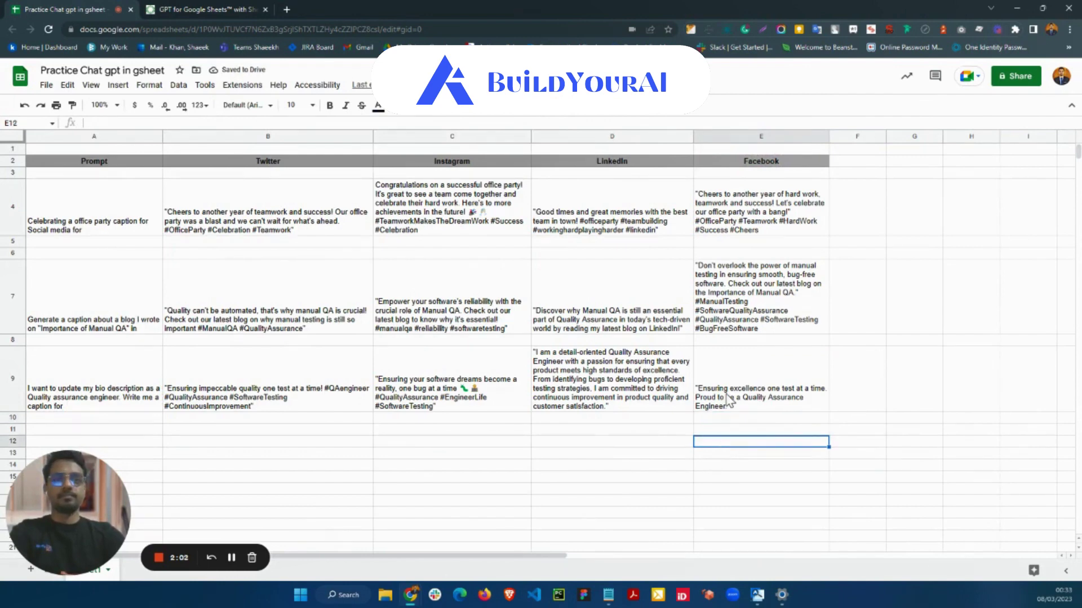
Review the row 9 prompt and the generated bio captions for Twitter, Instagram, LinkedIn and Facebook.
key(Up)
key(Left)
key(Left)
click(268, 399)
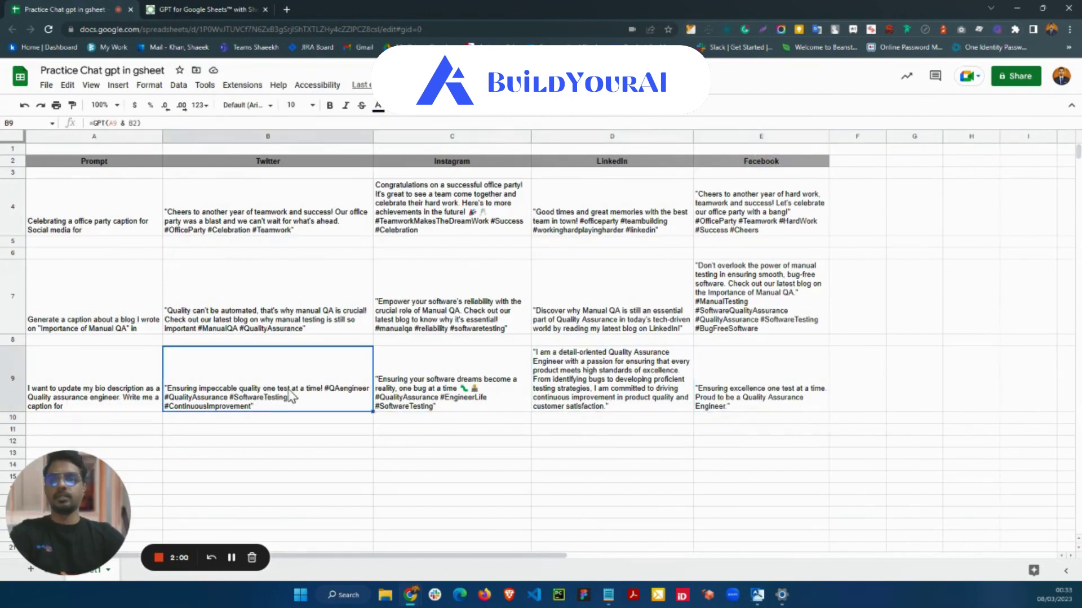
click(414, 388)
click(600, 396)
click(756, 383)
click(565, 395)
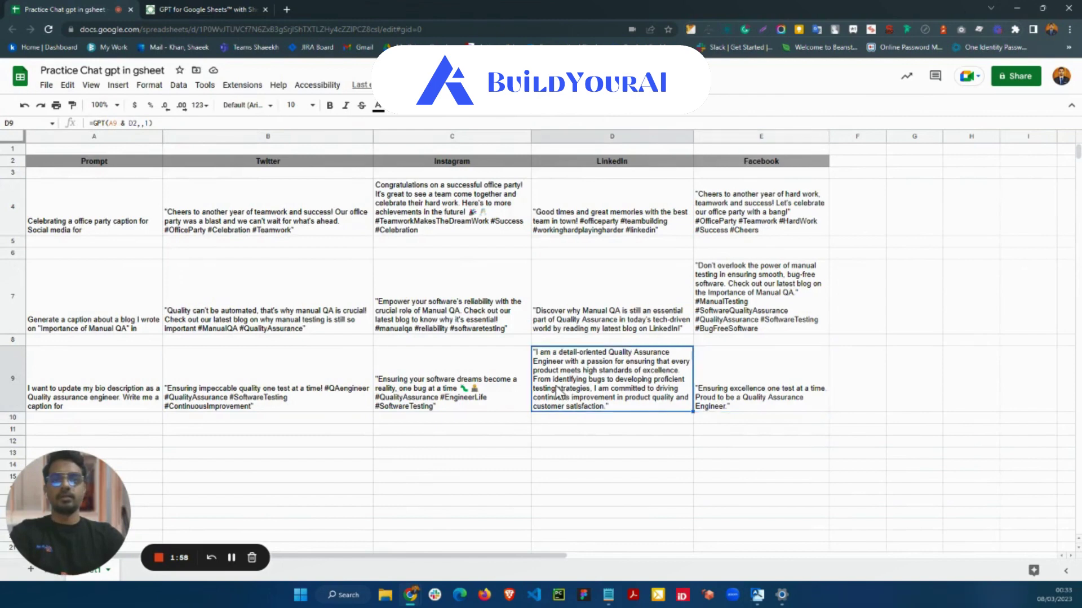
click(500, 392)
click(332, 392)
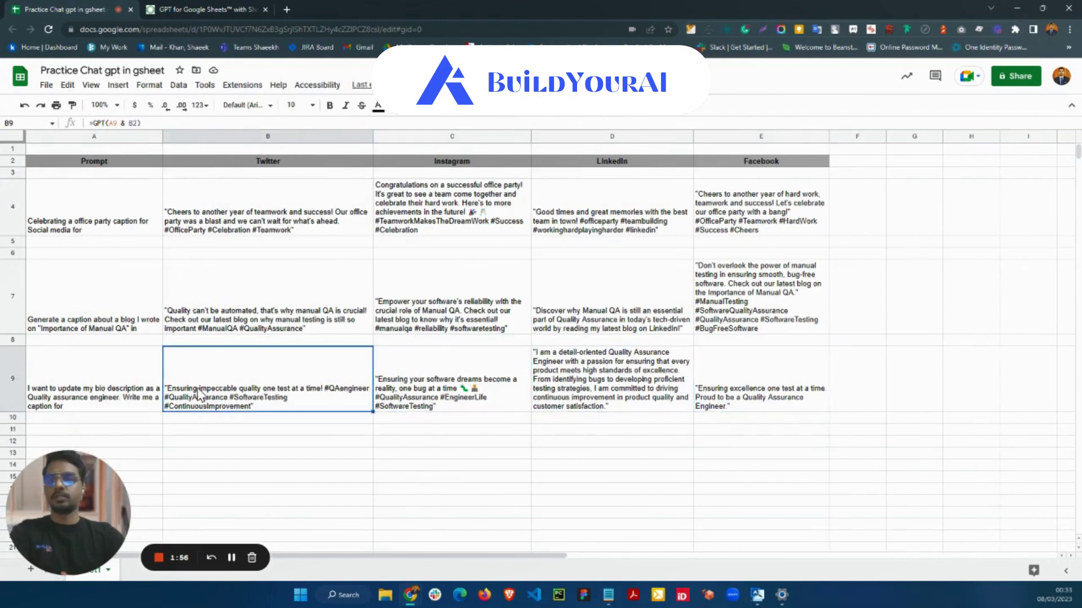
click(142, 395)
click(231, 390)
click(416, 389)
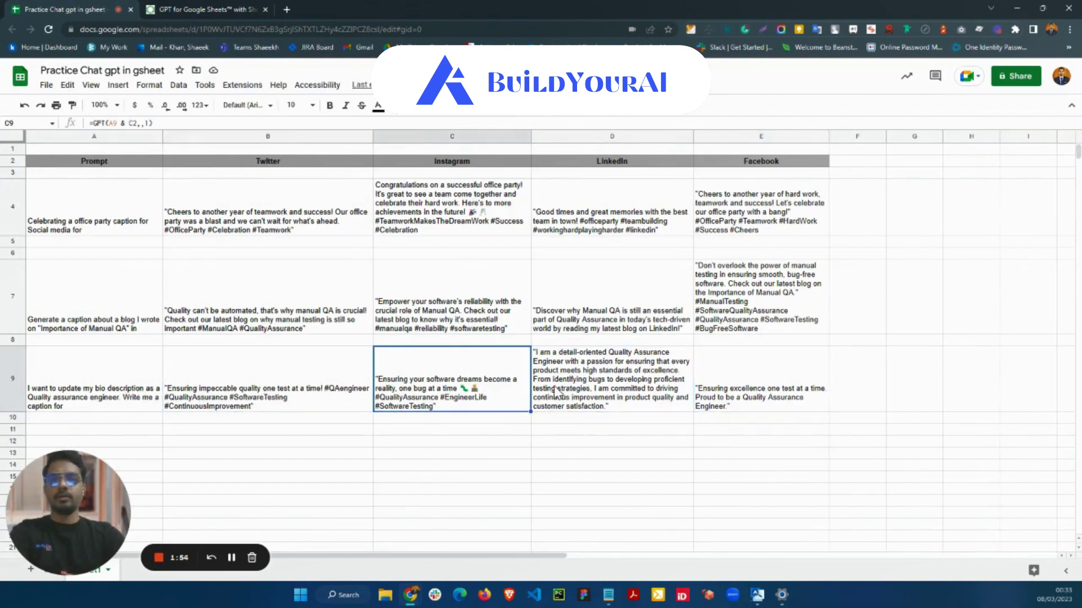
click(648, 392)
click(743, 389)
click(667, 383)
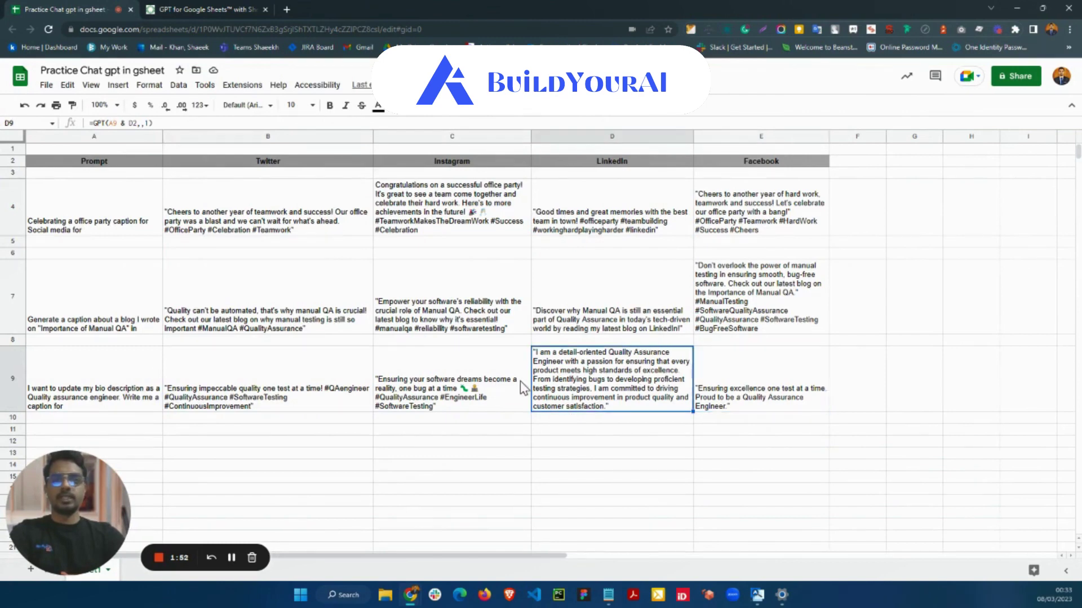
click(507, 383)
click(307, 390)
click(135, 396)
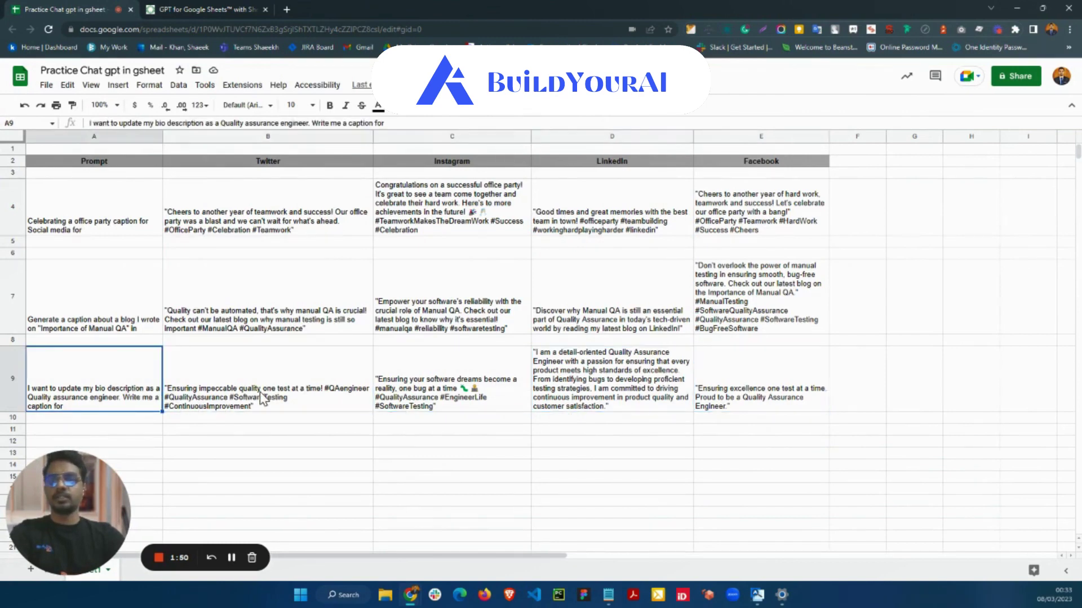
click(262, 397)
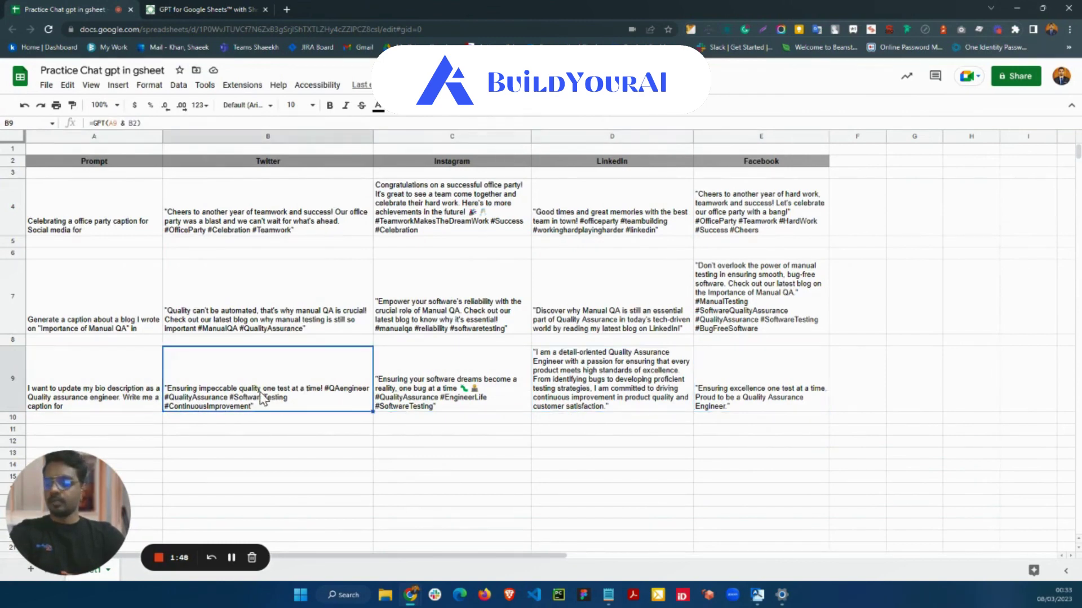